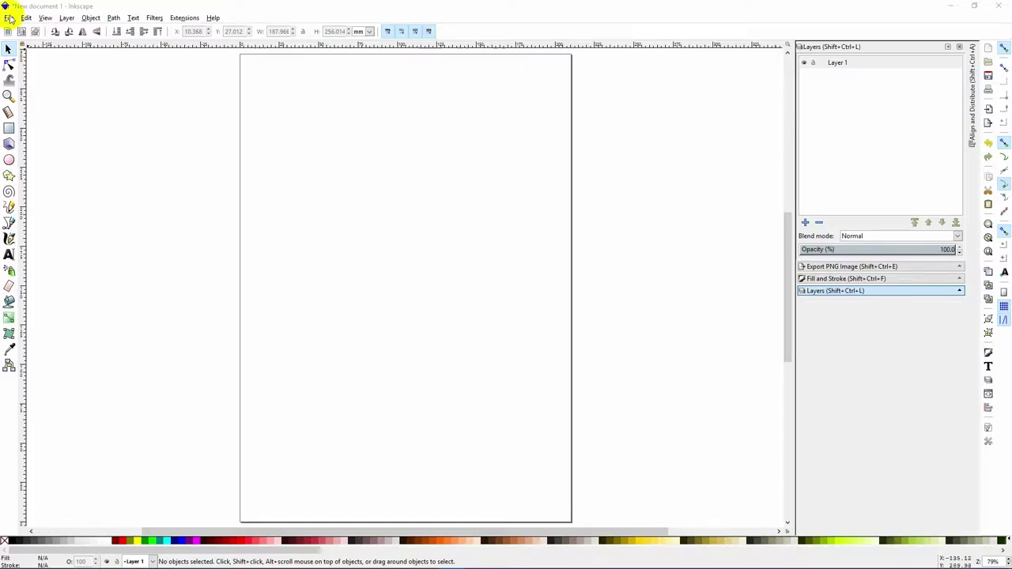
- Set the document page to A4 (210 x 297 mm) in landscape orientation and fit the page in view
left_click(8, 17)
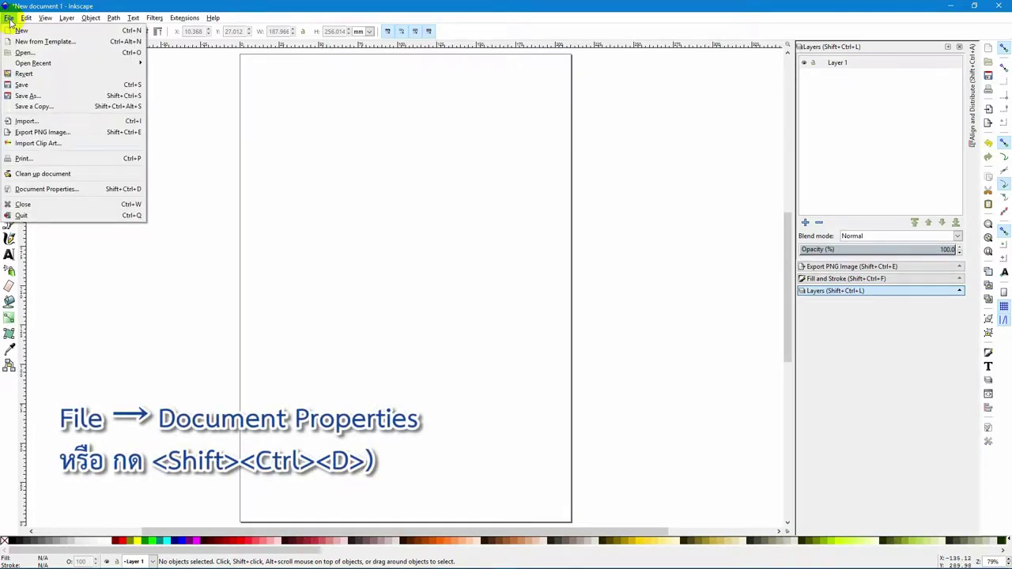
left_click(63, 190)
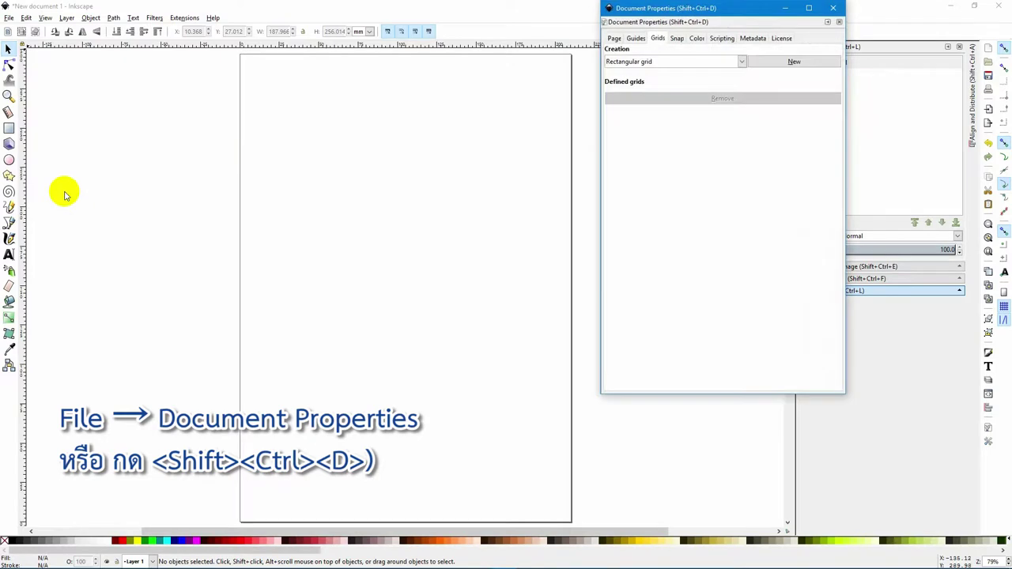
left_click(615, 39)
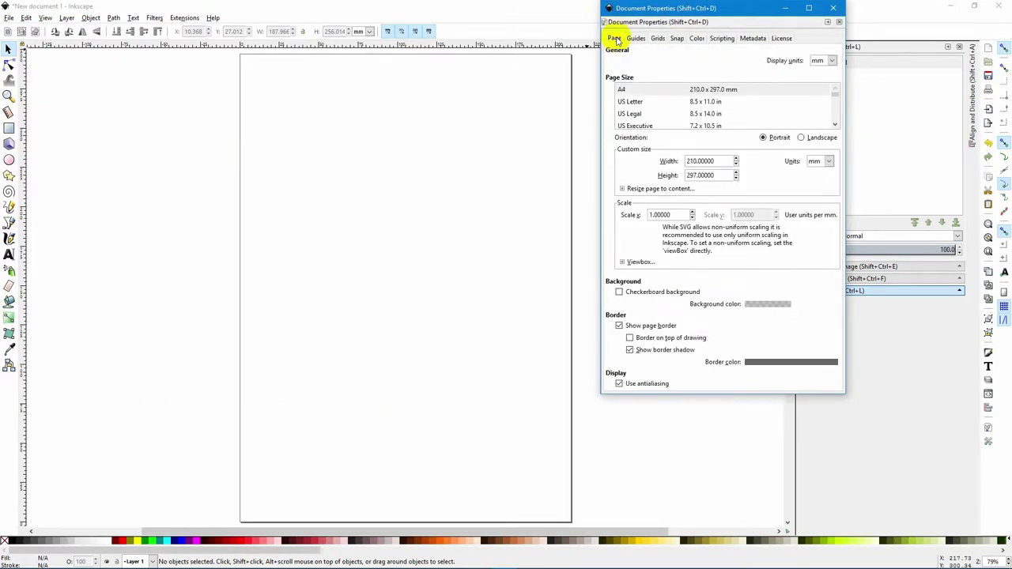
left_click(704, 91)
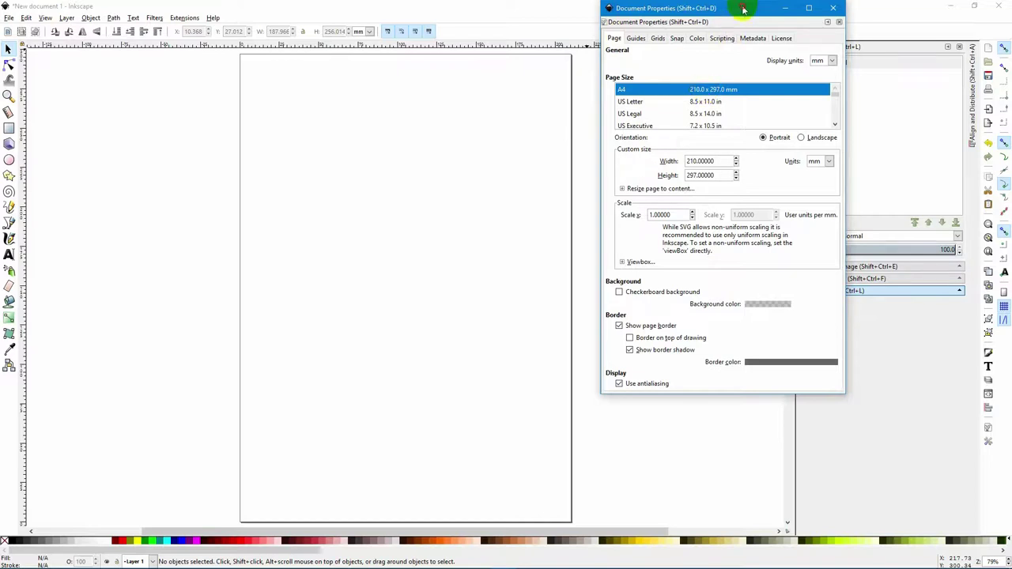
left_click_drag(744, 7, 680, 63)
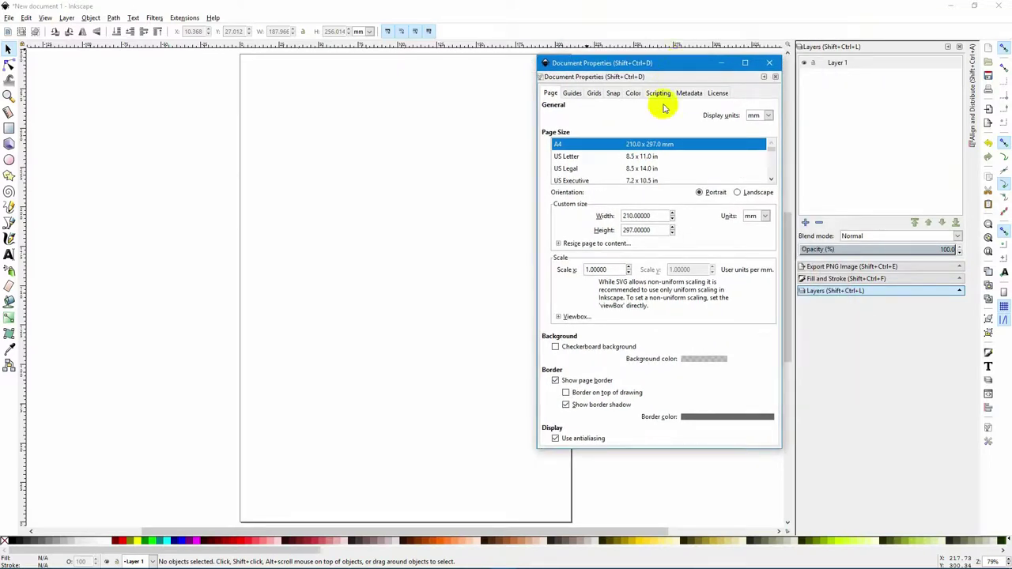
left_click(737, 193)
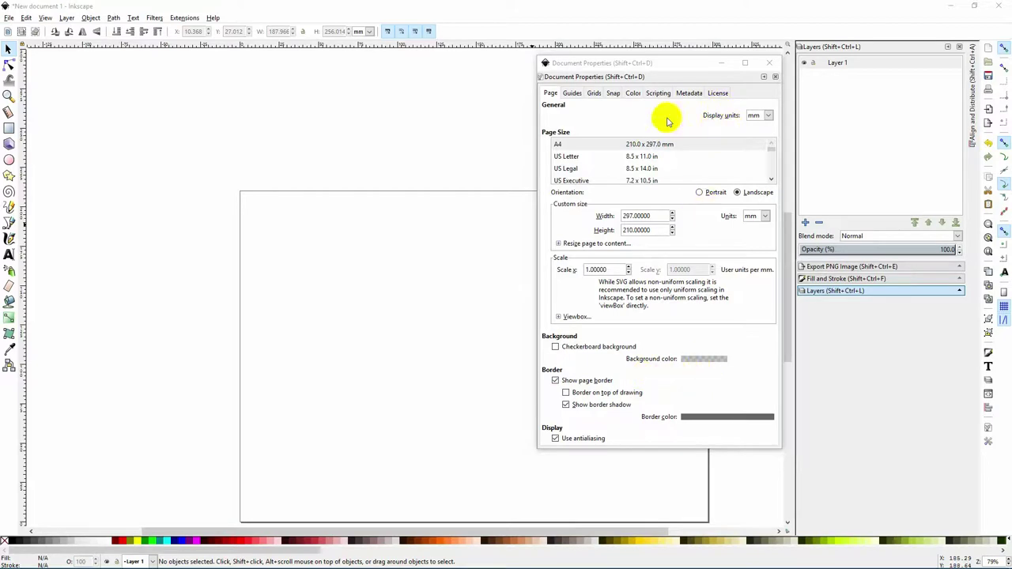
left_click(772, 63)
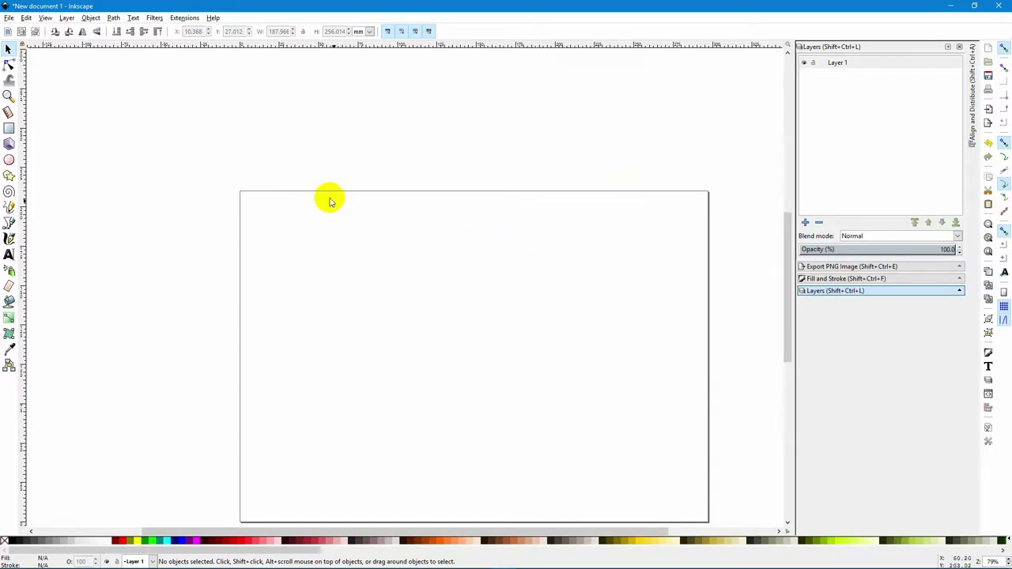
left_click(8, 94)
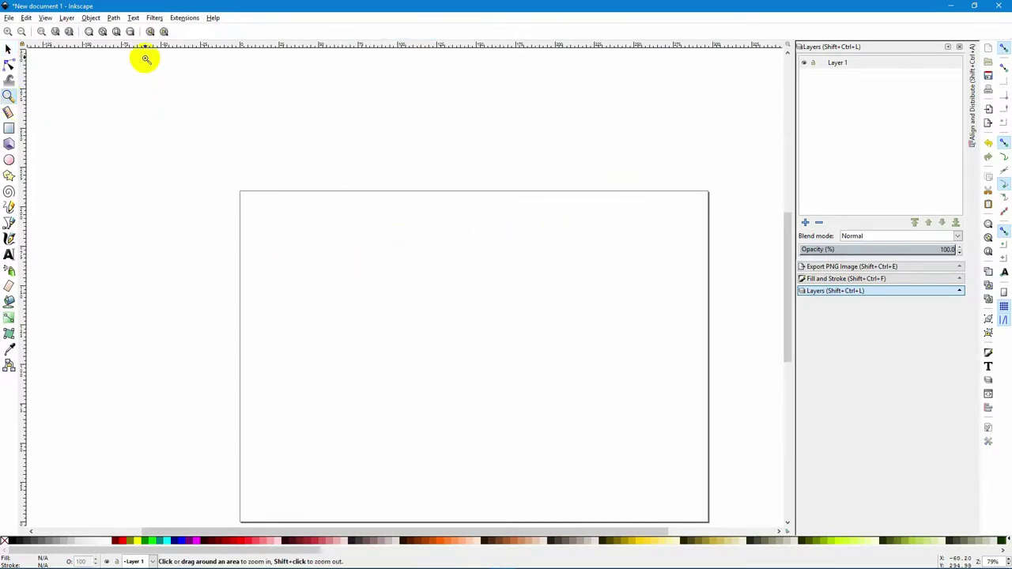
left_click(116, 32)
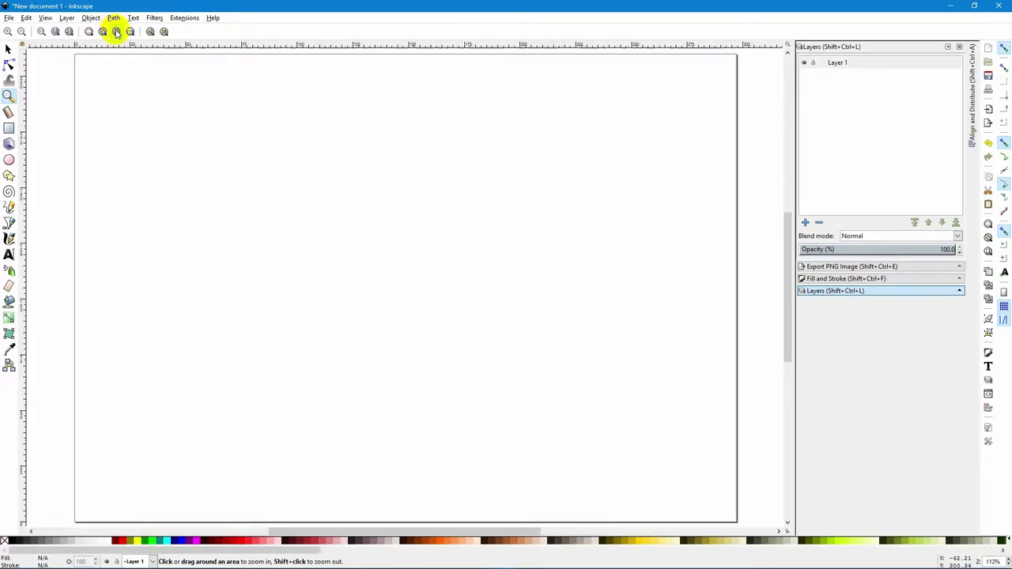
left_click(8, 50)
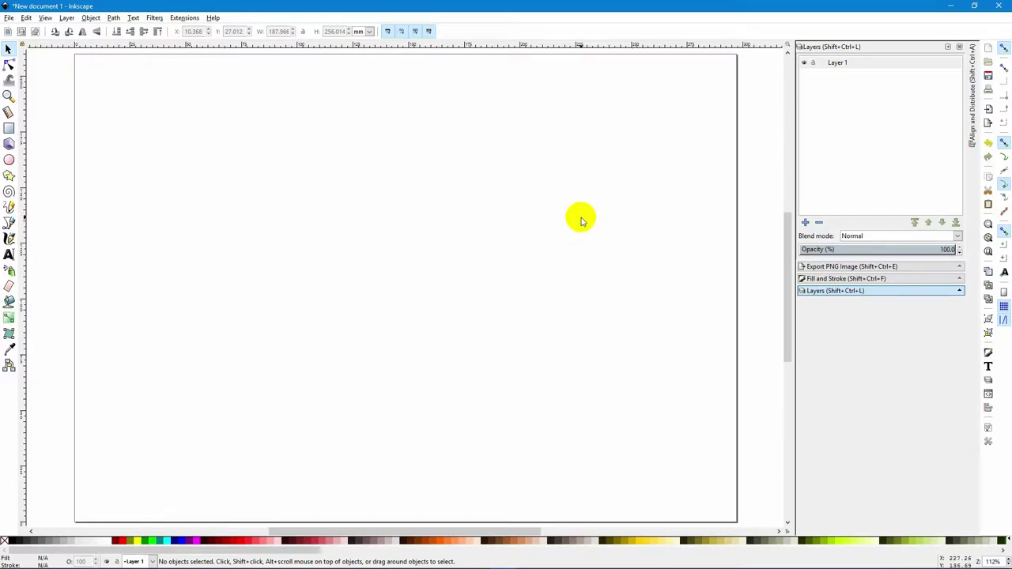
left_click(8, 18)
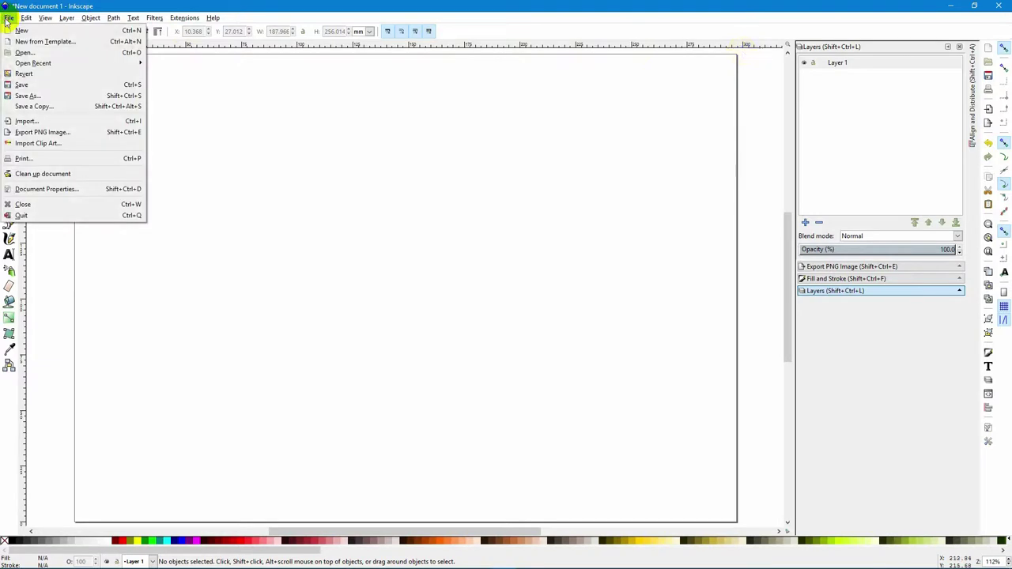
left_click(31, 189)
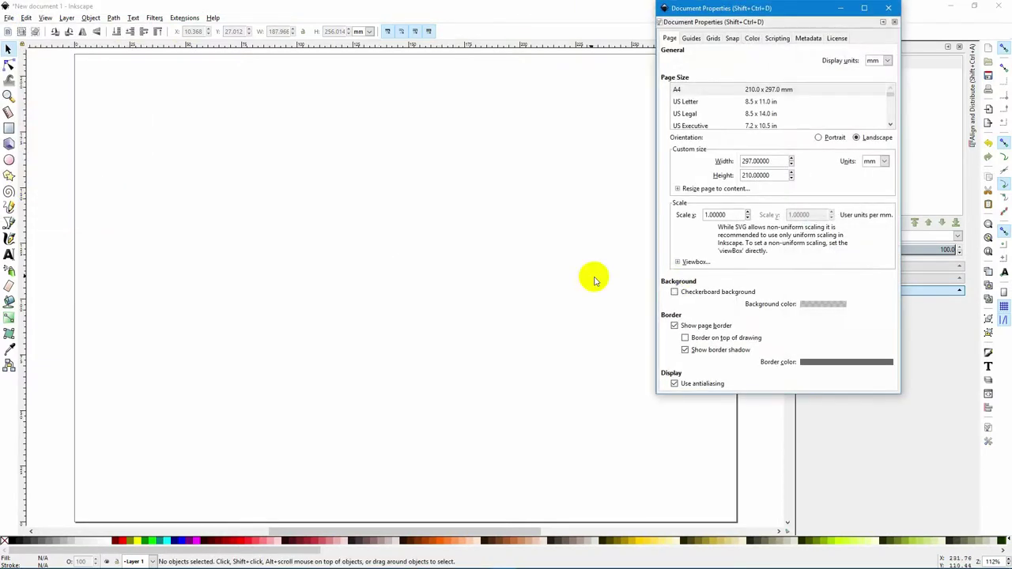
left_click(890, 8)
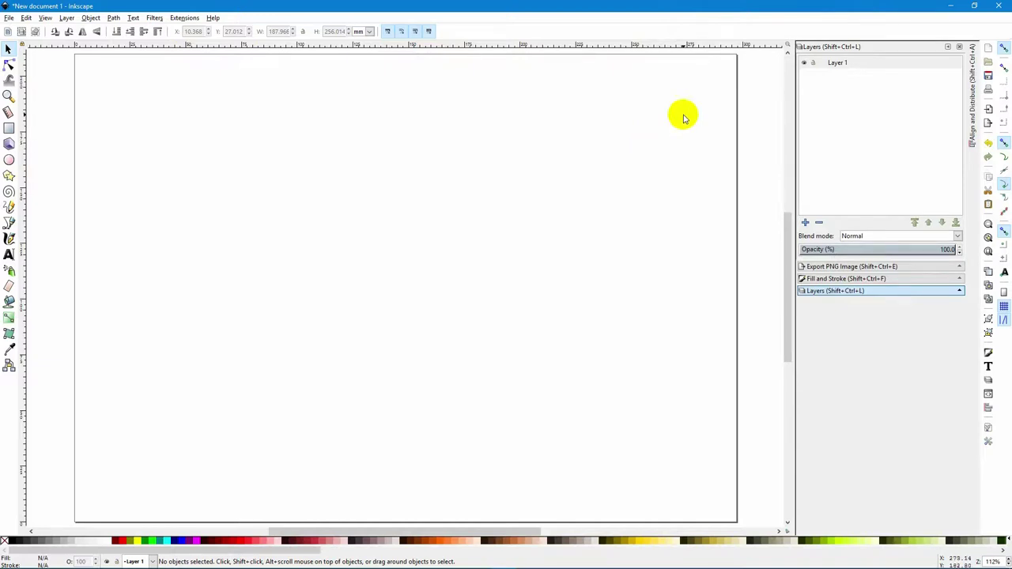
- Draw a light peach rectangle about 97 mm wide and 210 mm high over the page's left third, fitted to the page height
left_click(8, 129)
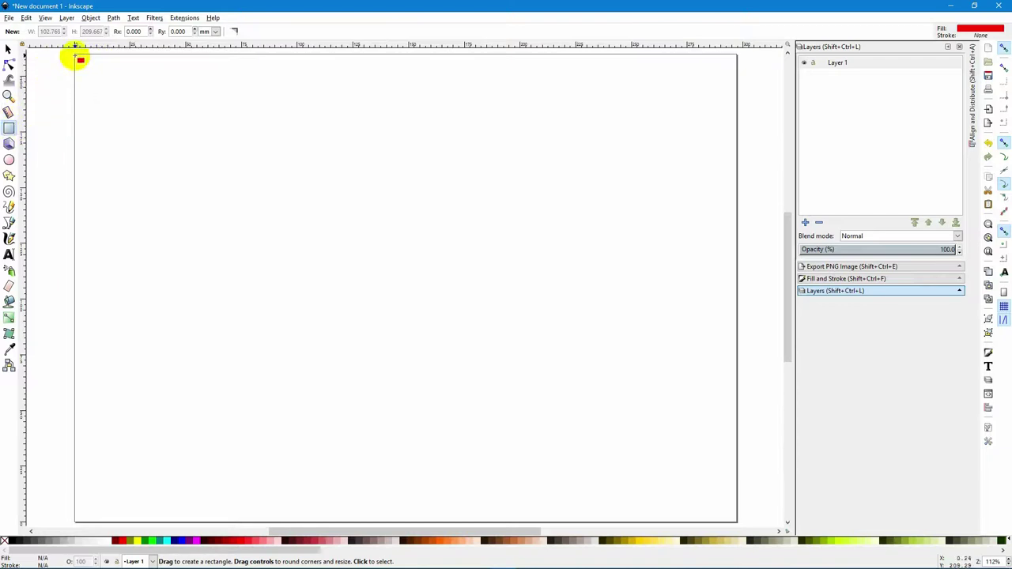
left_click_drag(75, 53, 291, 522)
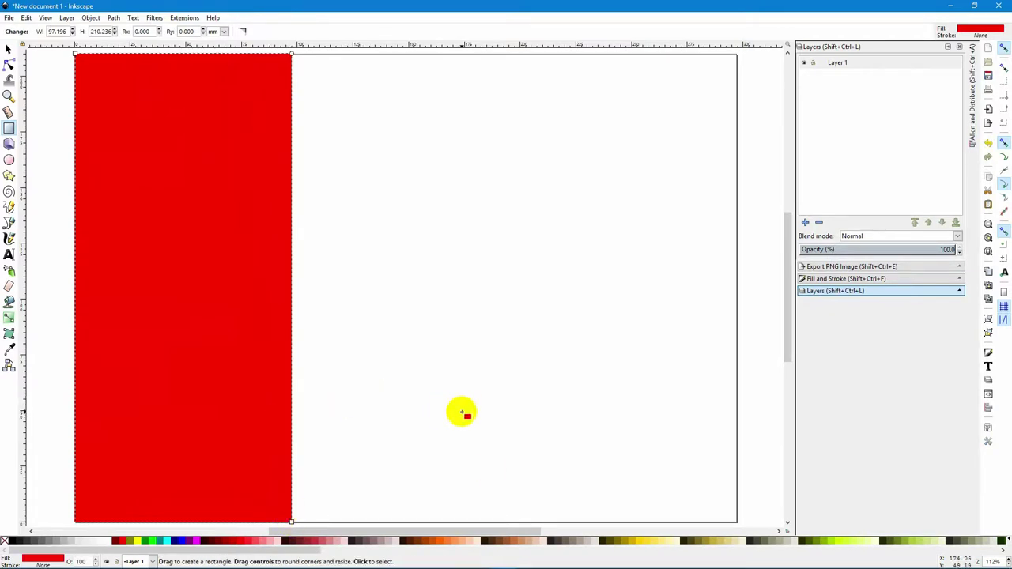
left_click(469, 545)
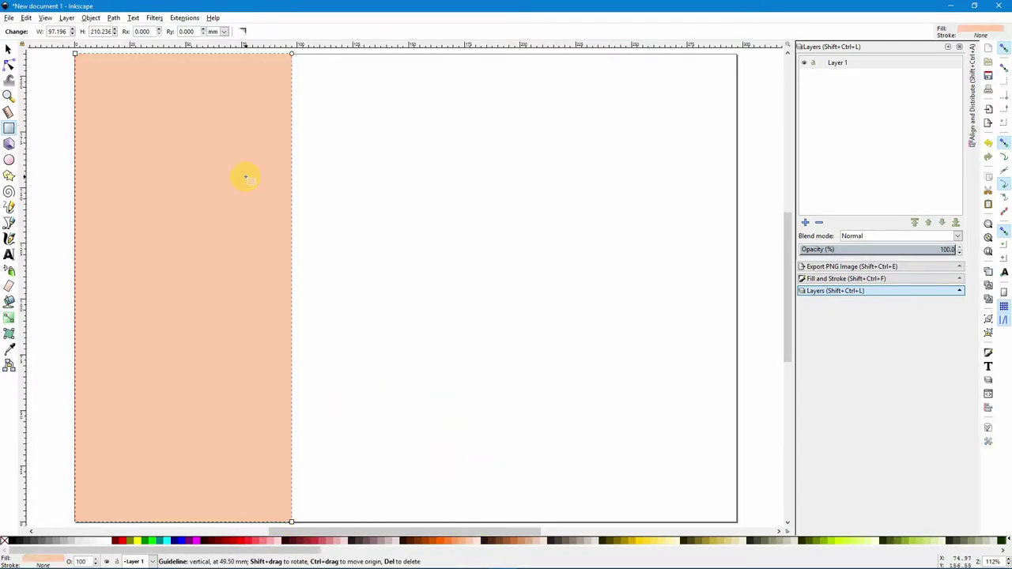
left_click(8, 48)
mouse_move(184, 50)
left_mouse_down()
mouse_move(181, 61)
mouse_move(200, 59)
left_mouse_up()
left_click(445, 145)
- Duplicate the peach rectangle and place the copy flush with the page's right edge as the third panel
left_click(214, 243)
key("ctrl+d")
left_click_drag(214, 244, 671, 251)
left_click(428, 276)
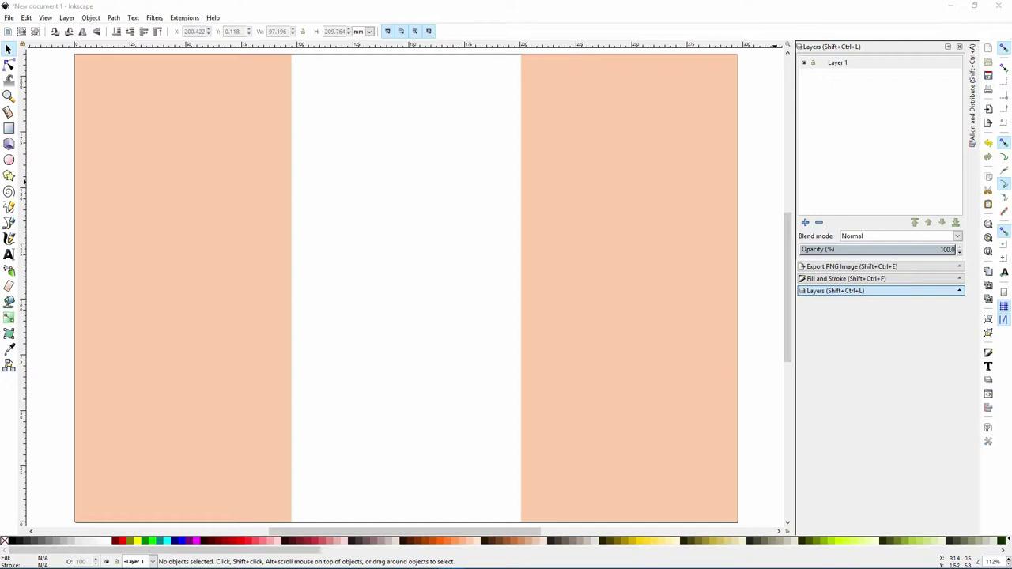
- Look through the brochure images in the EDUInkBr folder window for the logo file logoedu.jpg
left_click_drag(1011, 105, 553, 114)
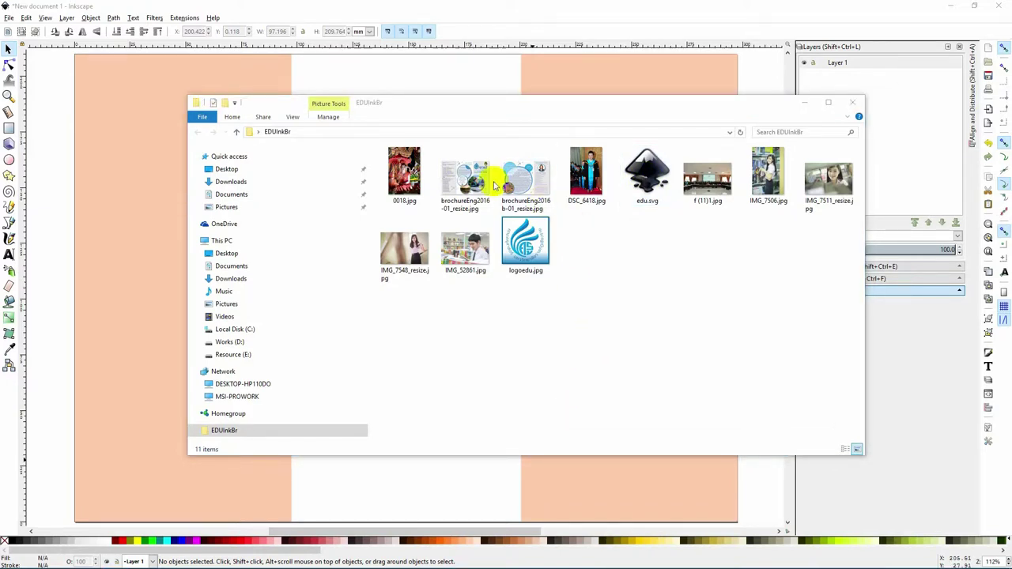
left_click(534, 252)
left_click(620, 264)
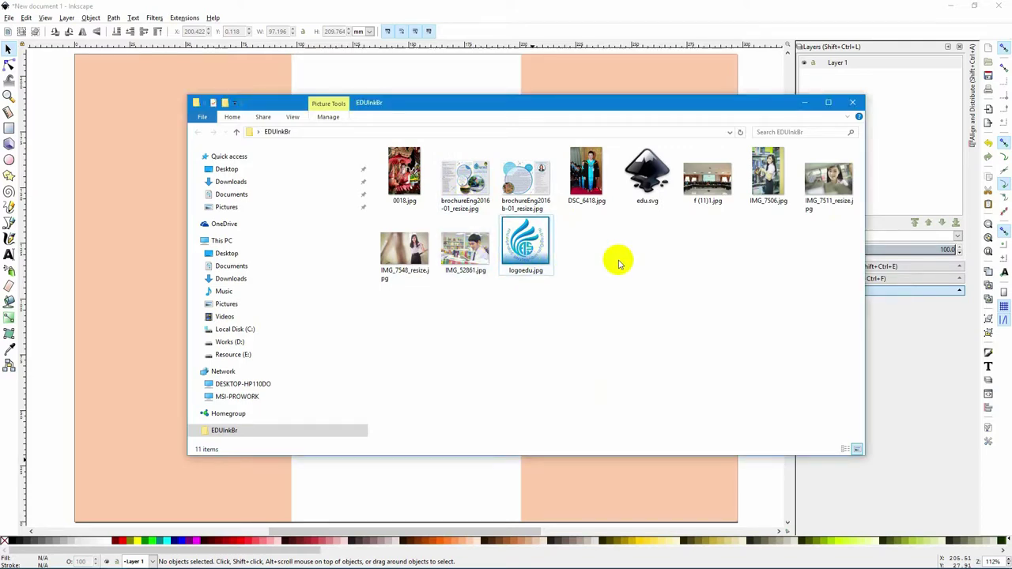
left_click(806, 104)
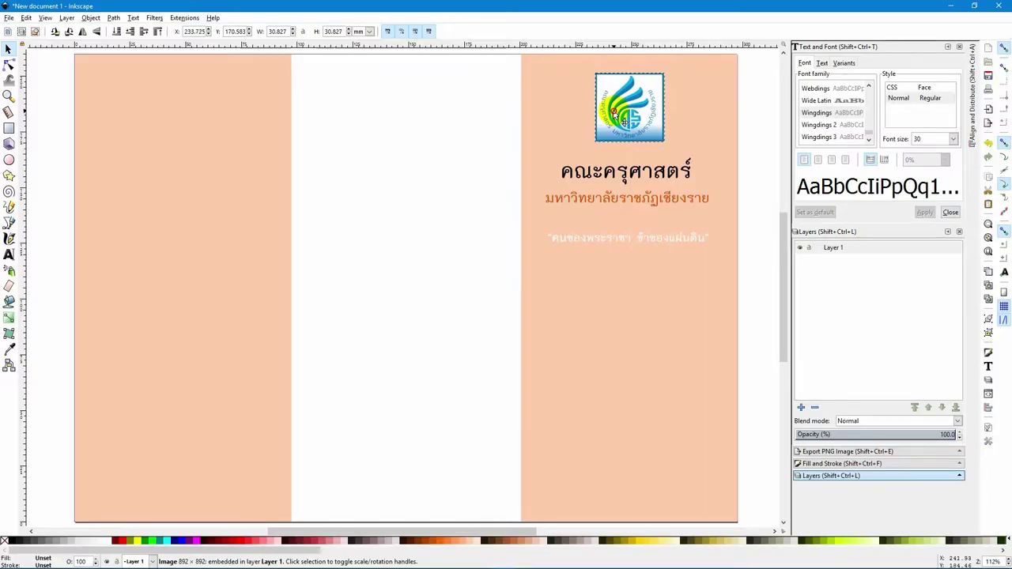
- Nudge the logo slightly and place margin guides about 7 to 8 mm inside all four edges of the page
left_click_drag(616, 117, 614, 114)
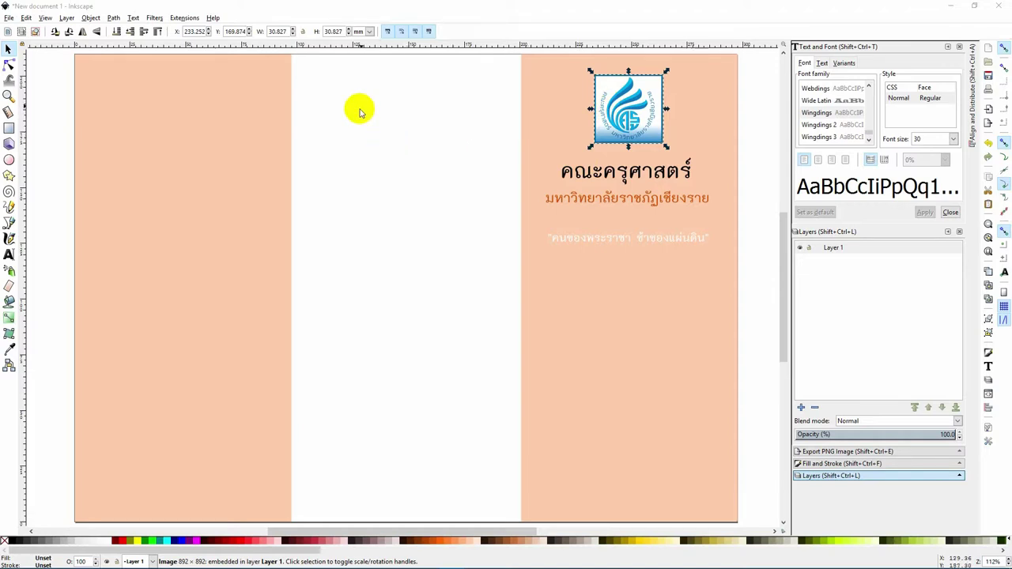
left_click_drag(488, 48, 524, 75)
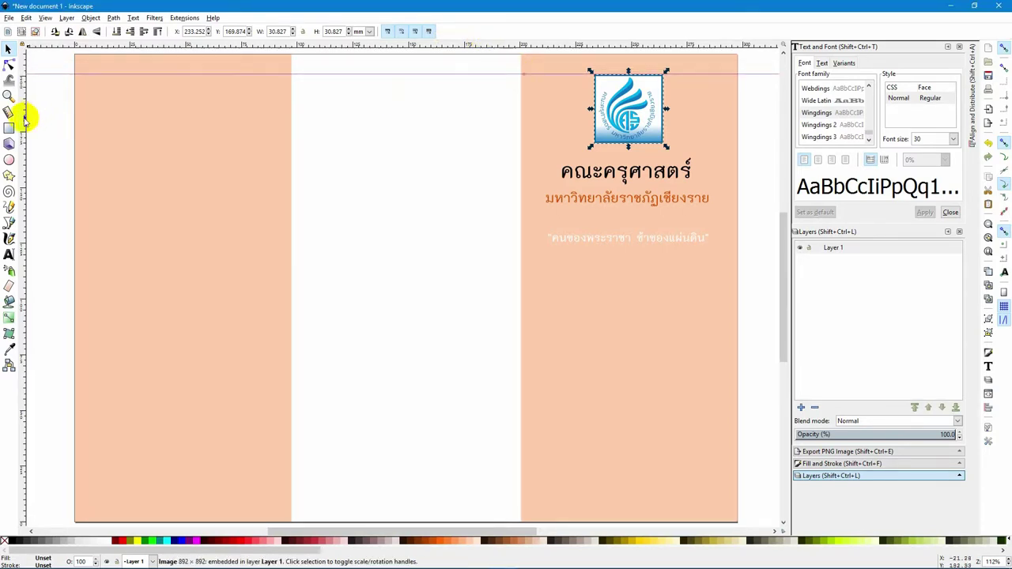
left_click_drag(24, 117, 97, 125)
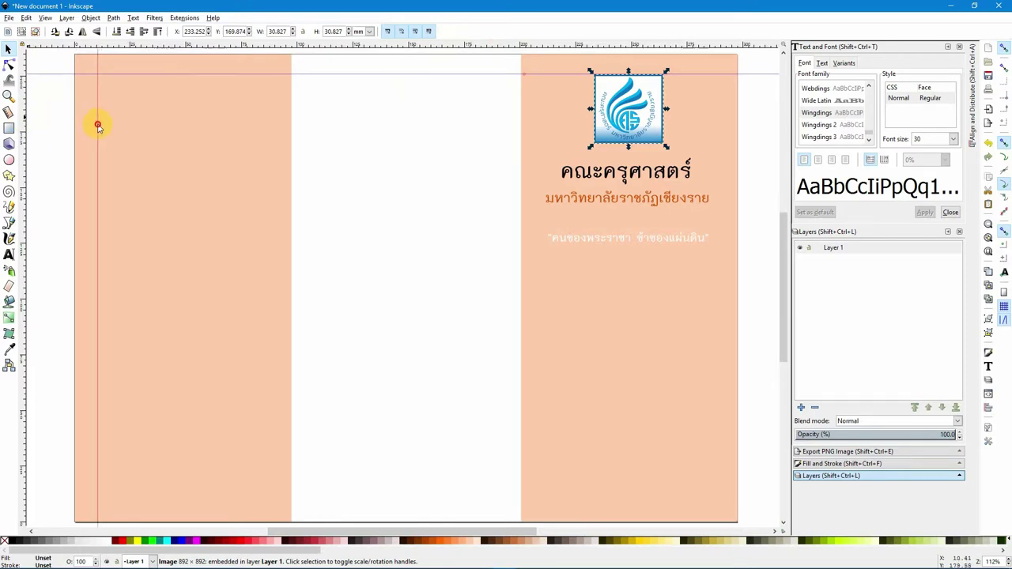
left_click_drag(540, 46, 570, 504)
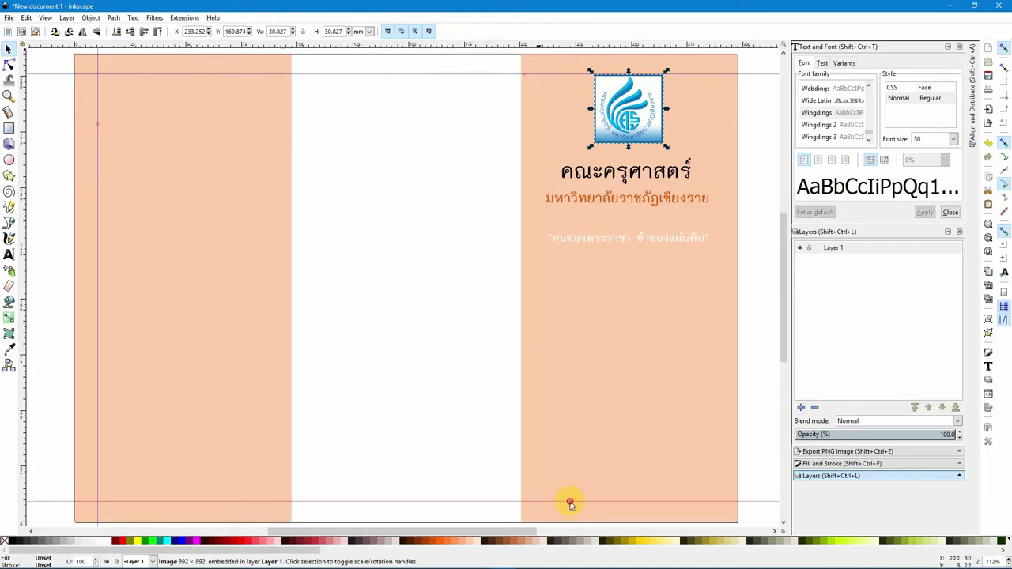
mouse_move(570, 503)
left_mouse_down()
mouse_move(567, 515)
mouse_move(571, 503)
left_mouse_up()
left_click_drag(22, 198, 722, 263)
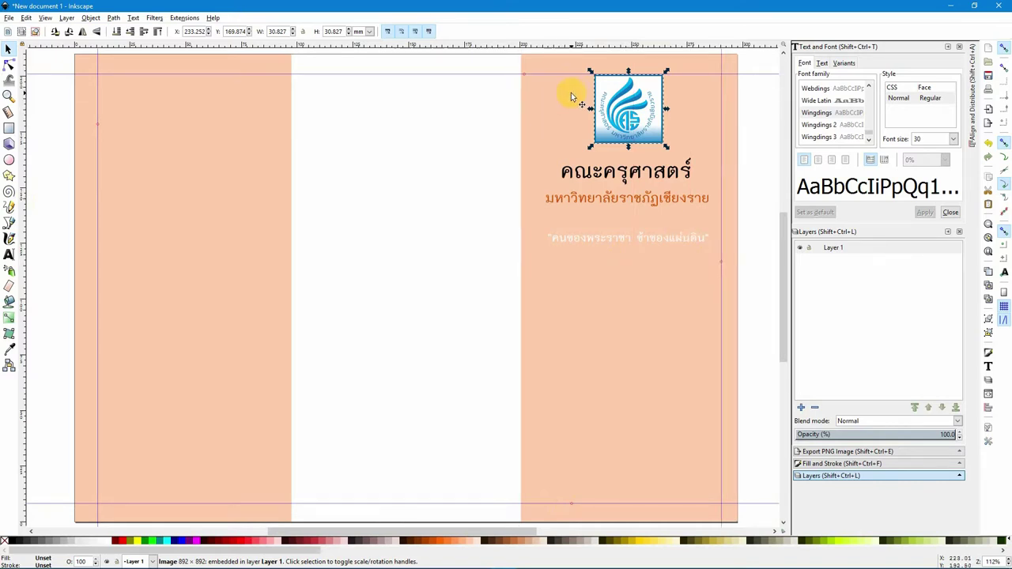
left_click_drag(526, 76, 526, 69)
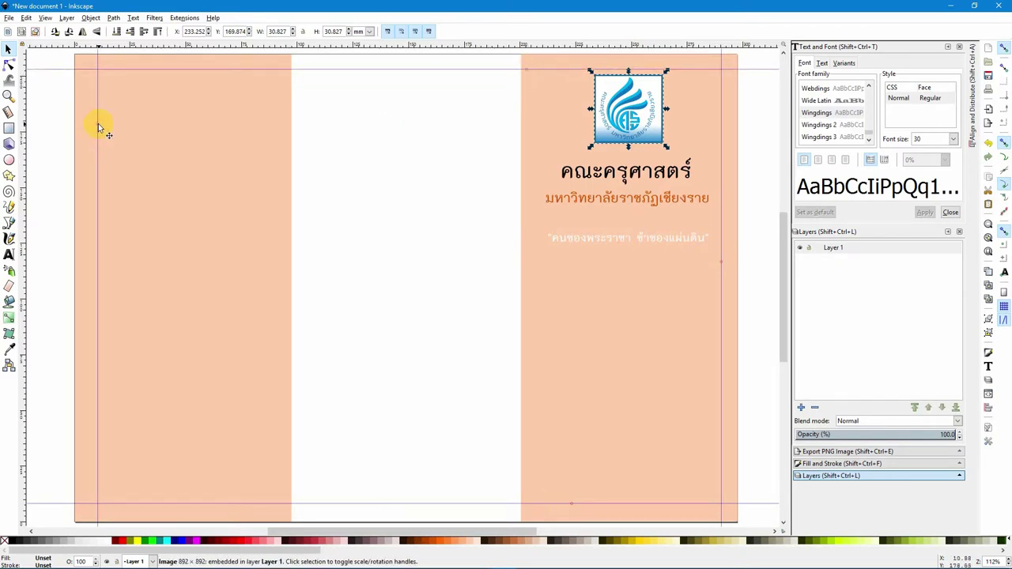
left_click_drag(98, 131, 87, 129)
- Add four vertical margin guides, one on each side of both panel boundaries, about 7 to 8 mm from the boundary
left_click_drag(23, 156, 309, 171)
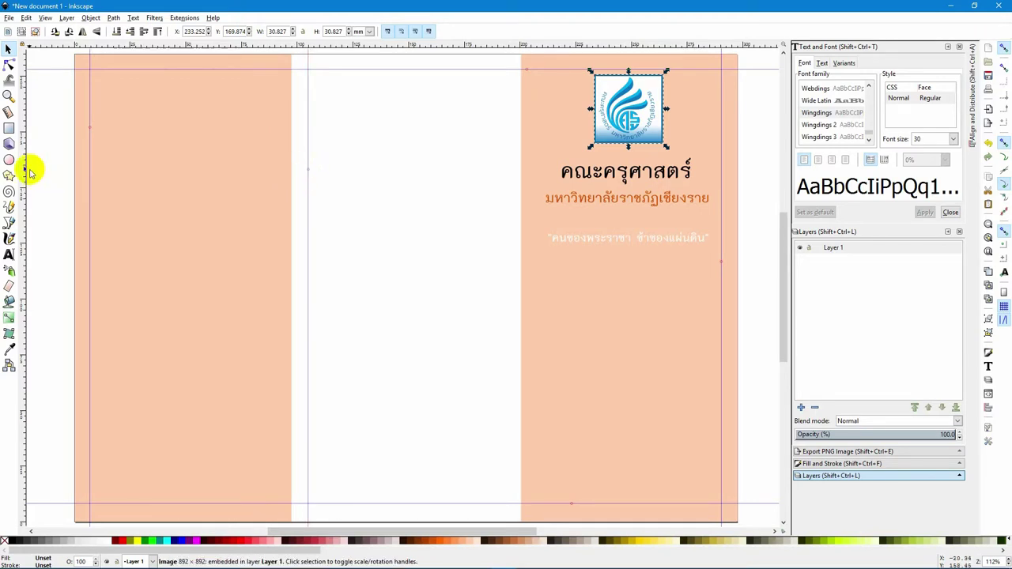
left_click_drag(24, 169, 503, 196)
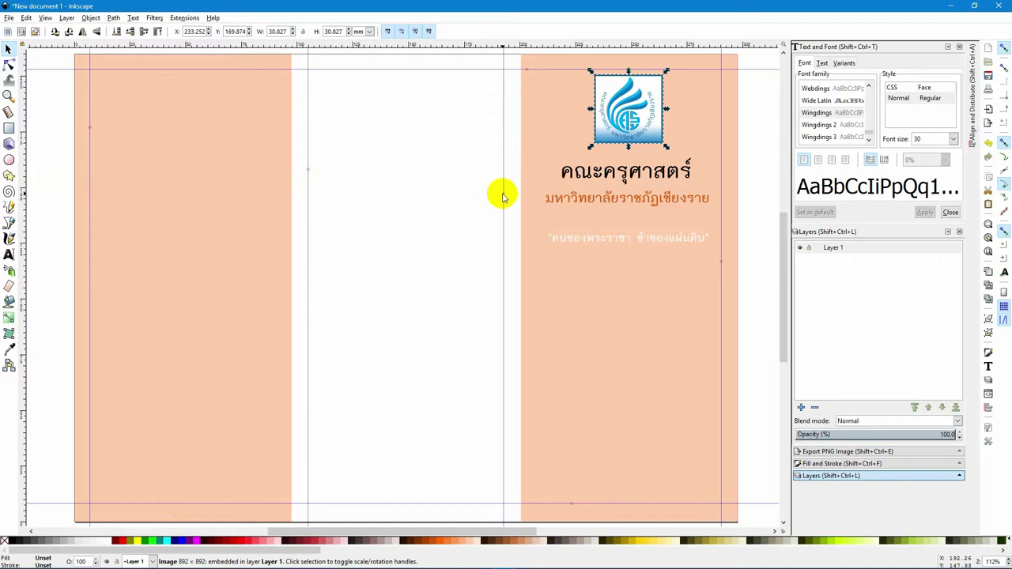
left_click_drag(21, 130, 276, 164)
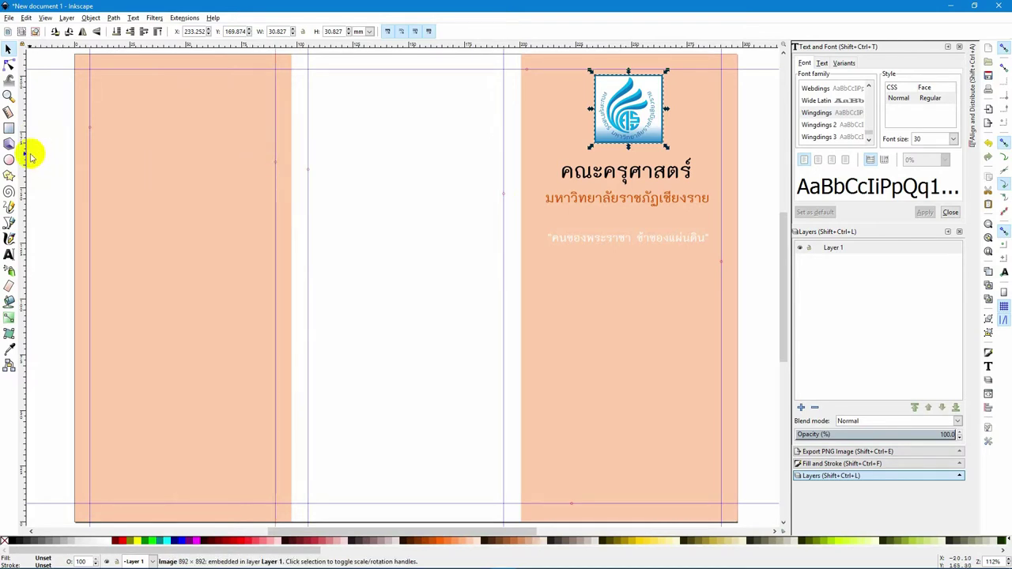
left_click_drag(26, 147, 539, 186)
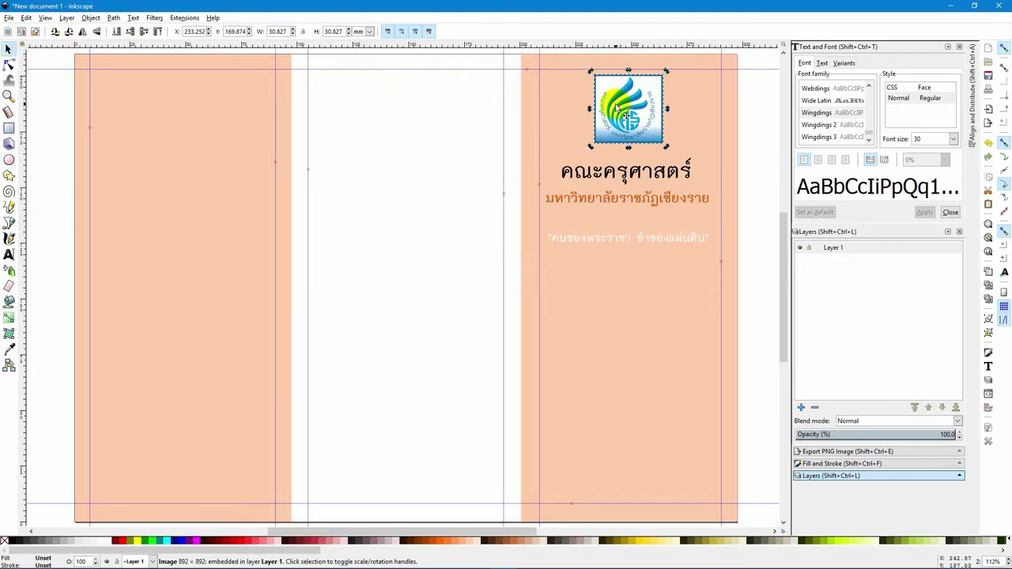
- Move the logo up to the top margin guide and bring the คณะครุศาสตร์ and มหาวิทยาลัยราชภัฏเชียงราย lines up beneath it
left_click_drag(628, 111, 628, 106)
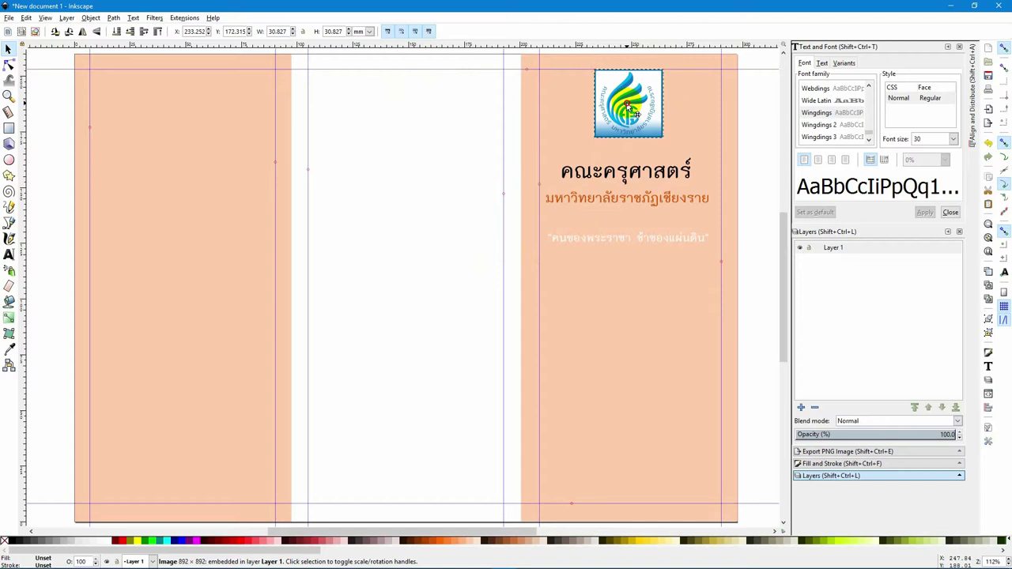
left_click_drag(630, 109, 630, 109)
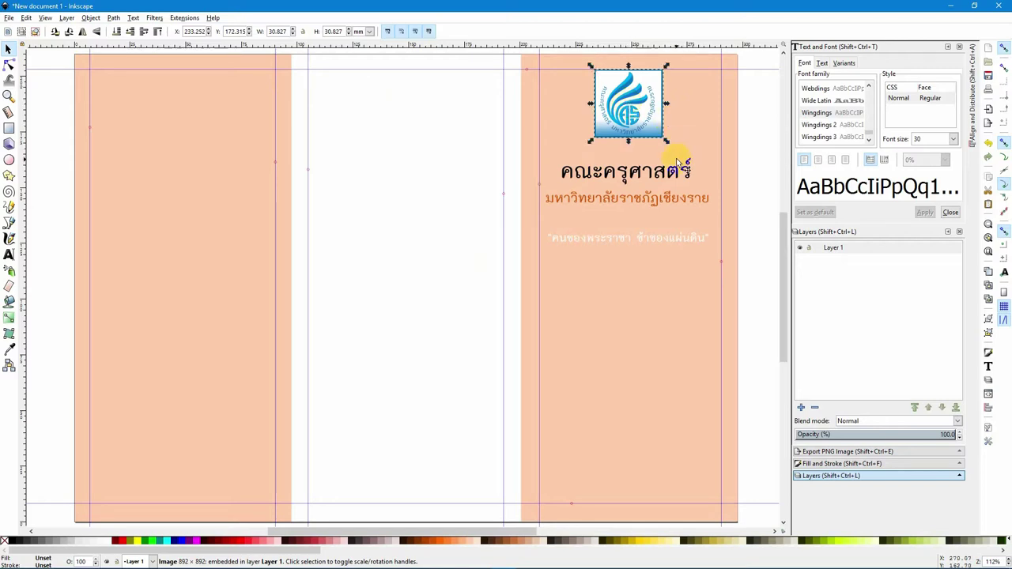
left_click(636, 175)
left_click_drag(639, 179, 639, 163)
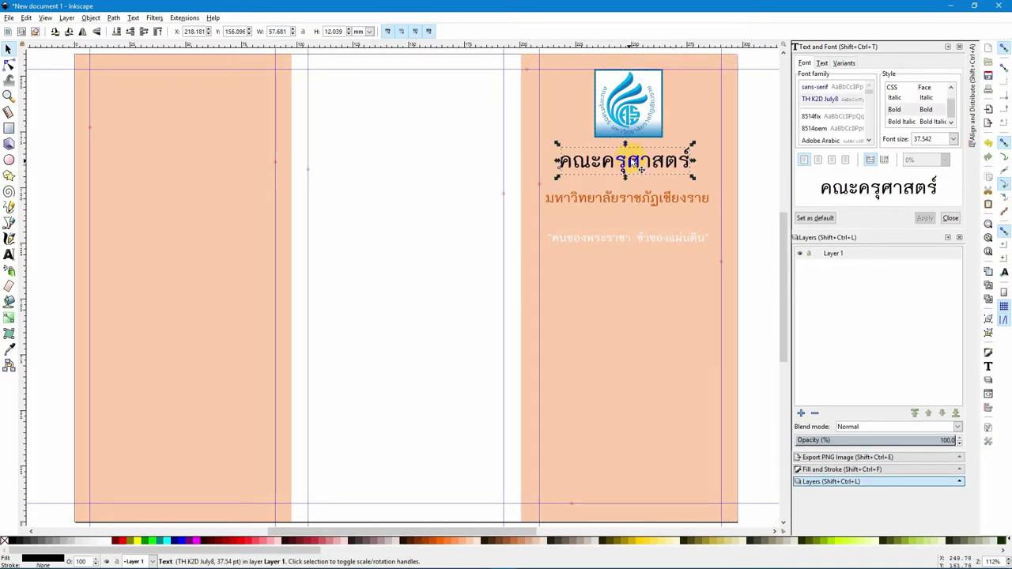
left_click_drag(641, 199, 637, 186)
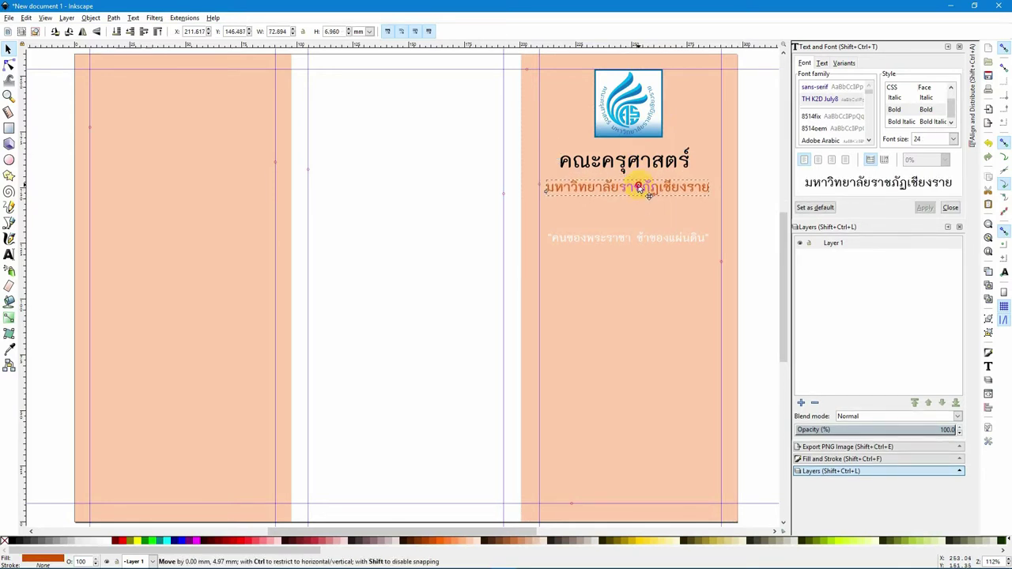
left_click_drag(638, 186, 640, 188)
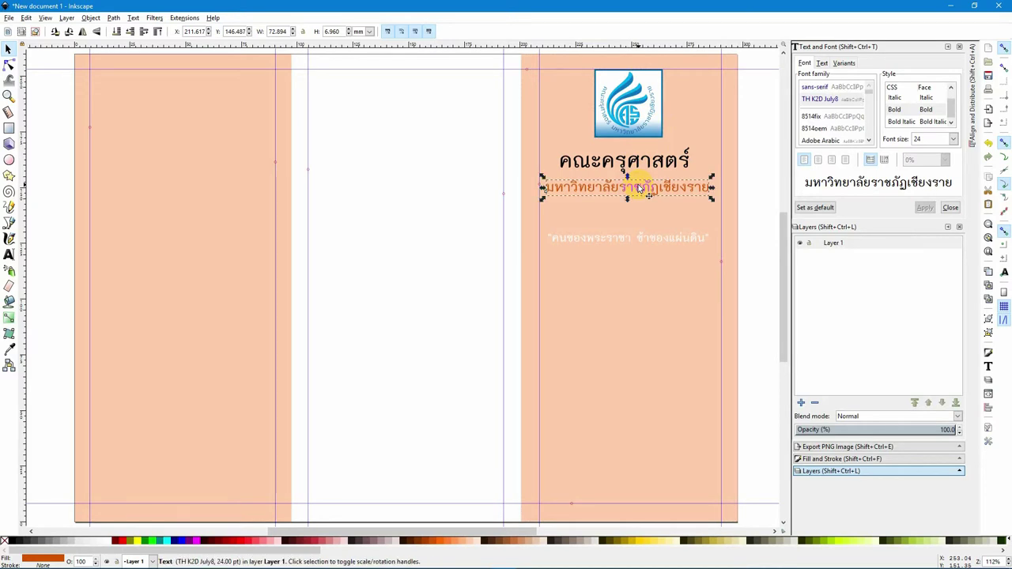
left_click(642, 225)
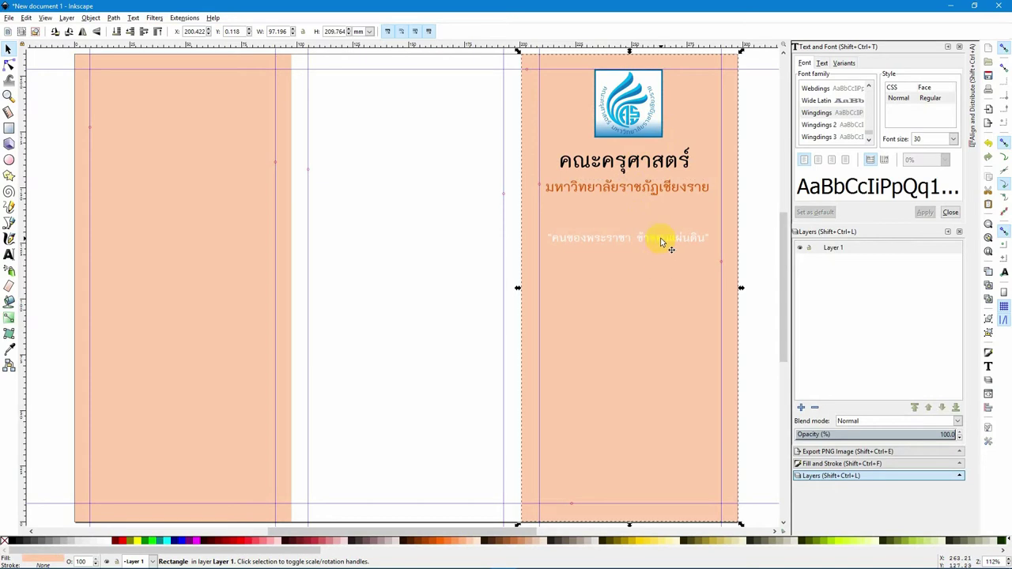
left_click(661, 240)
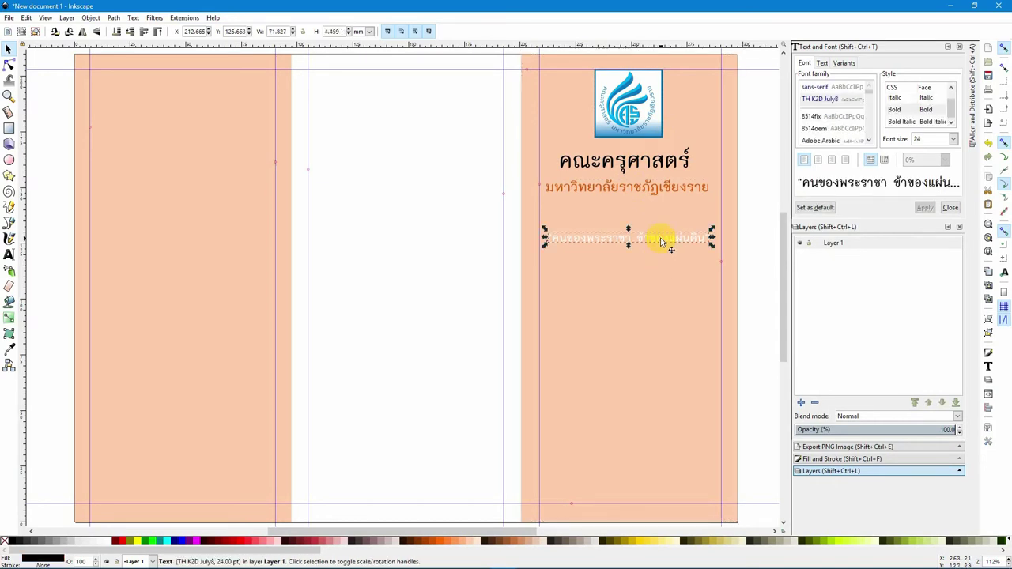
left_click(614, 287)
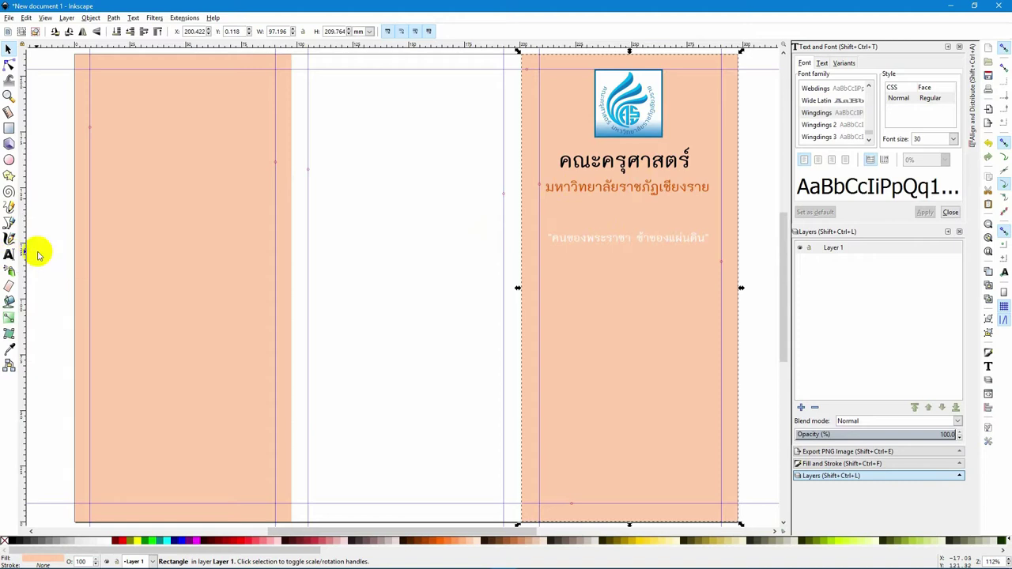
- Add the letter v in 30 pt Wingdings as a diamond ornament and place it between the university name and the slogan
left_click(9, 254)
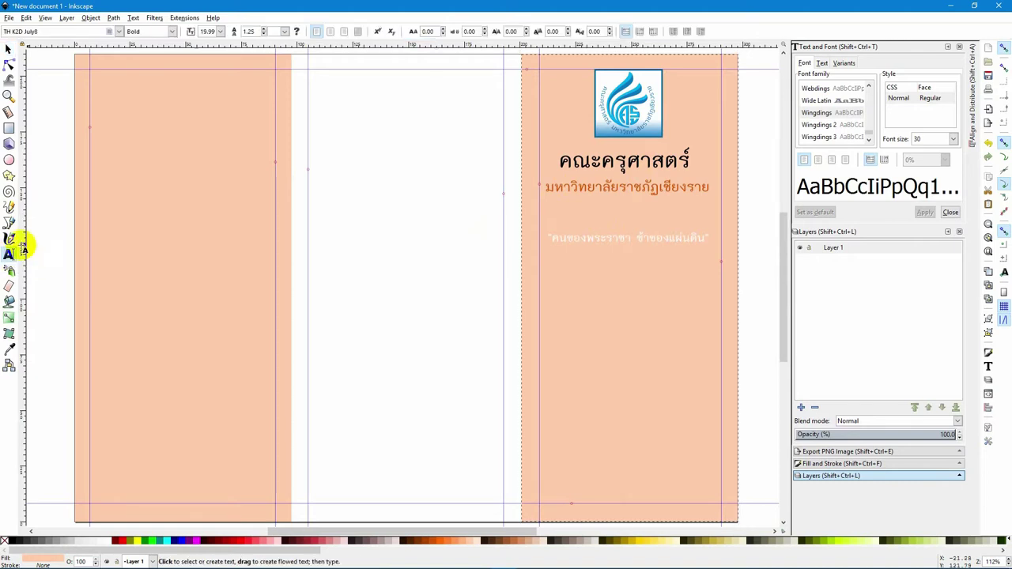
left_click(568, 211)
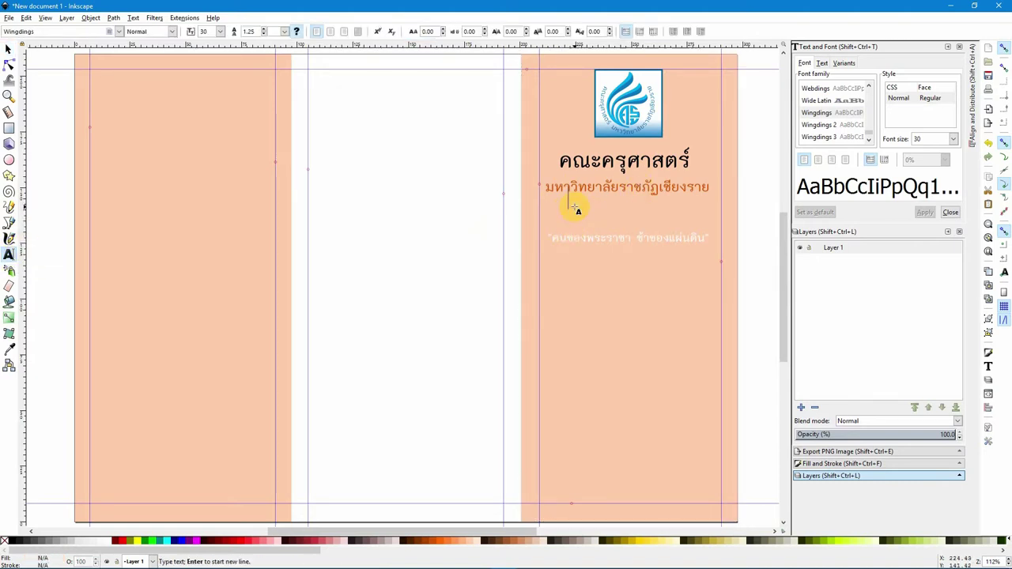
left_click(819, 115)
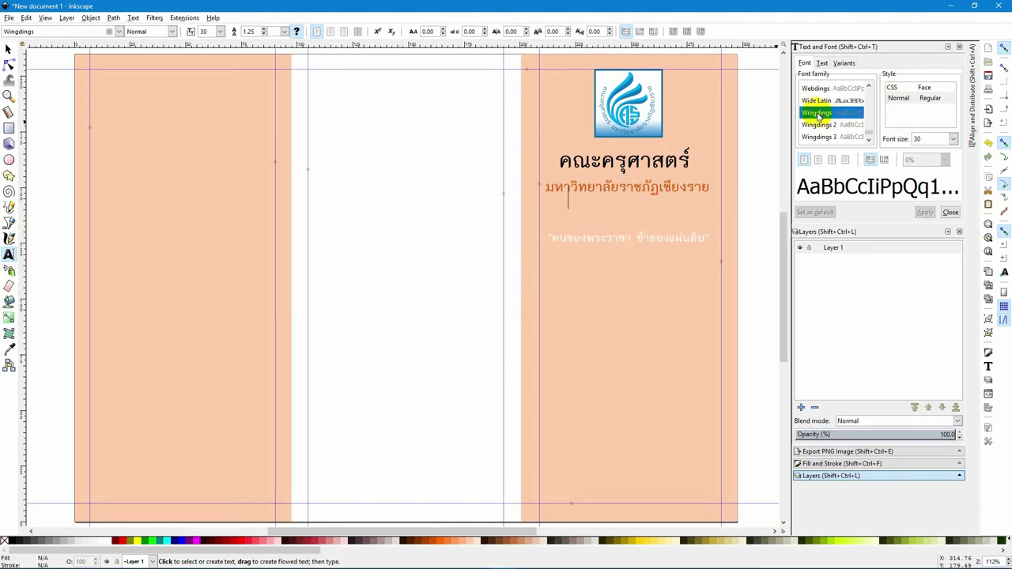
left_click(569, 199)
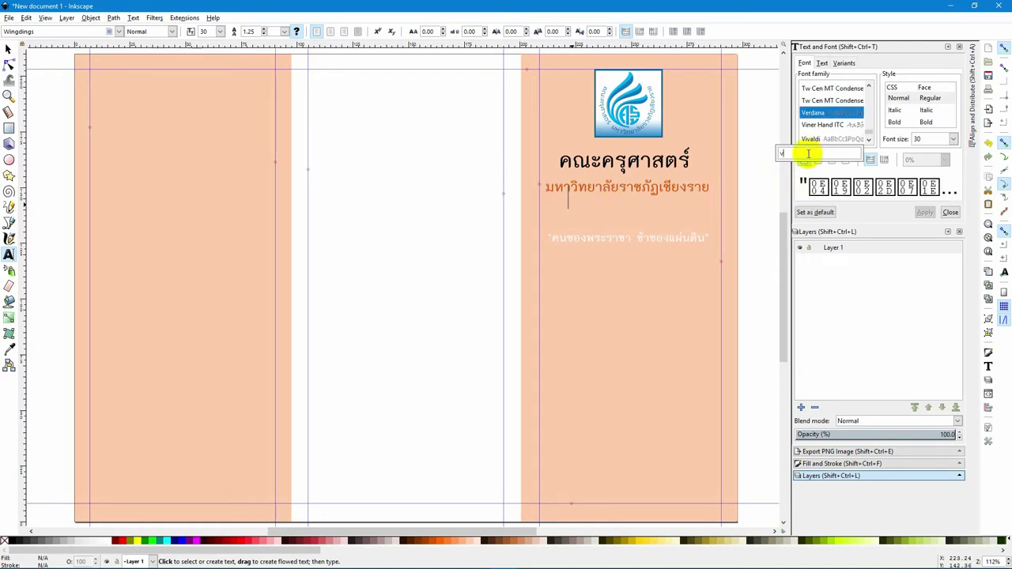
left_click(832, 286)
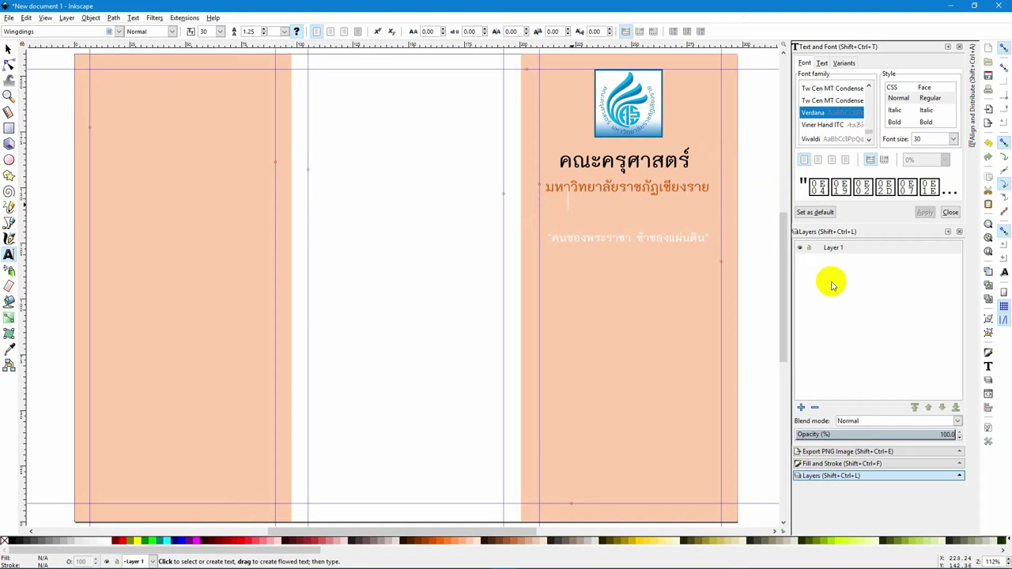
left_click(870, 137)
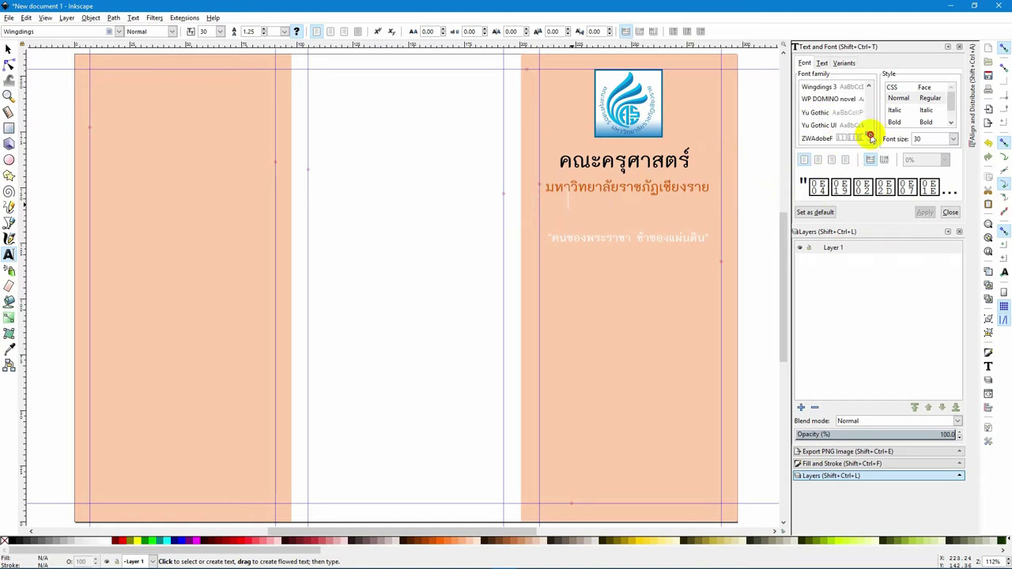
scroll(865, 84, "up", 2)
left_click(826, 87)
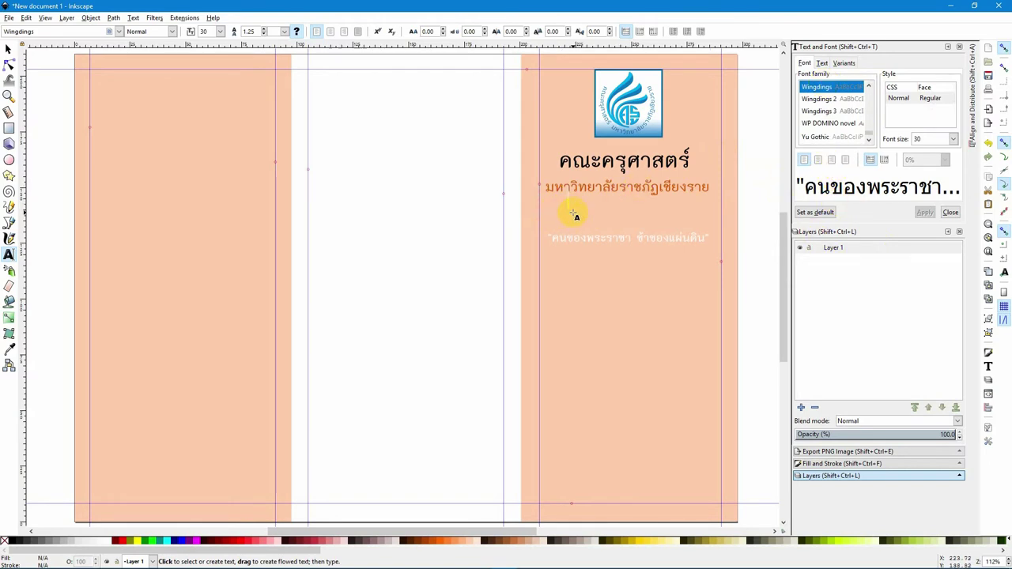
left_click(580, 318)
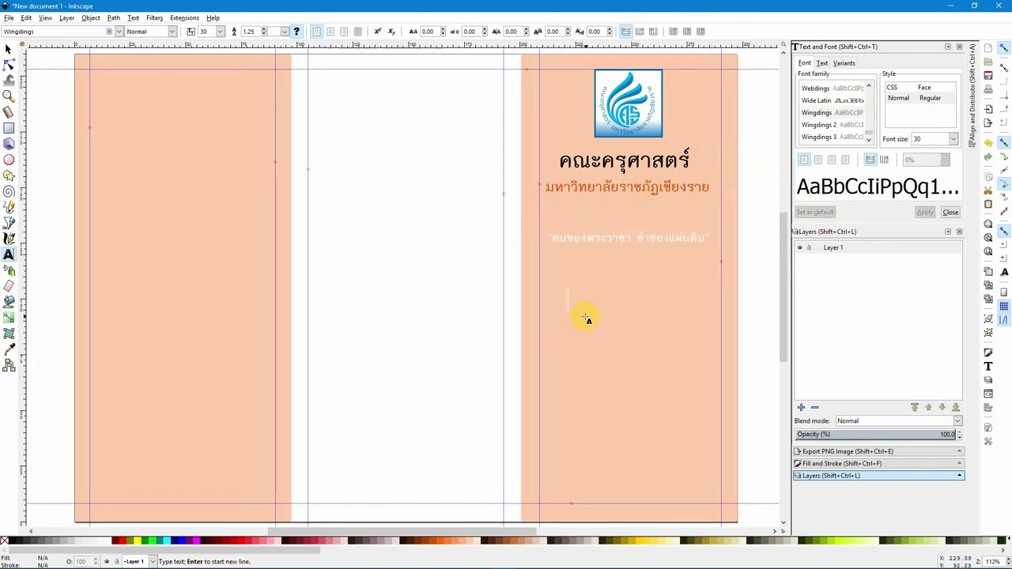
type("v")
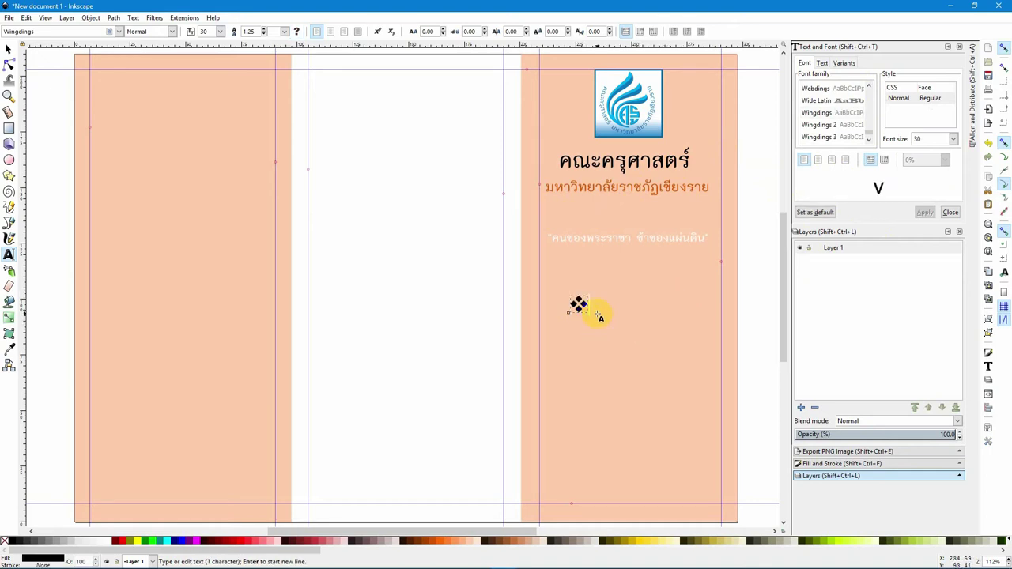
left_click(8, 49)
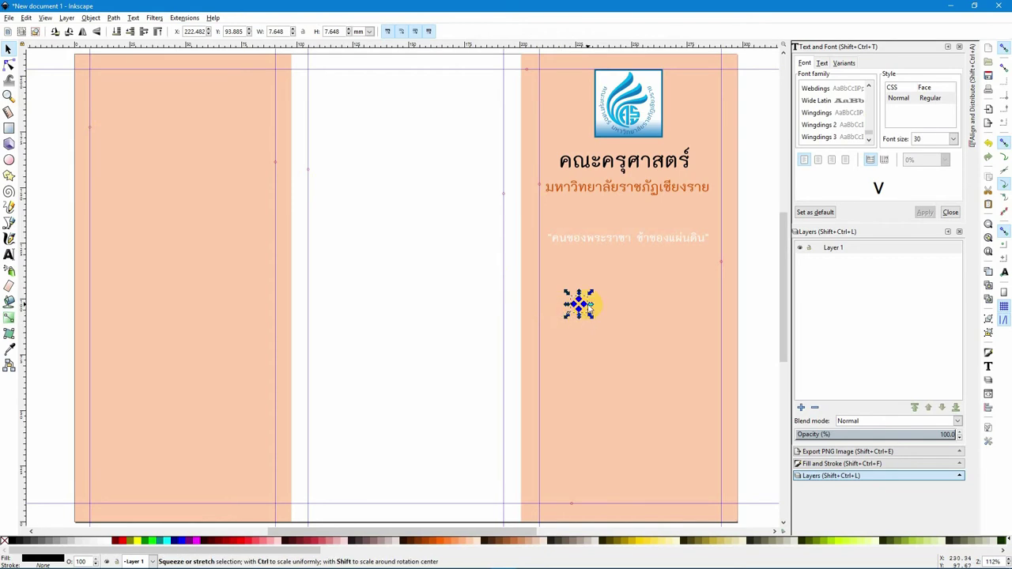
left_click_drag(589, 307, 634, 212)
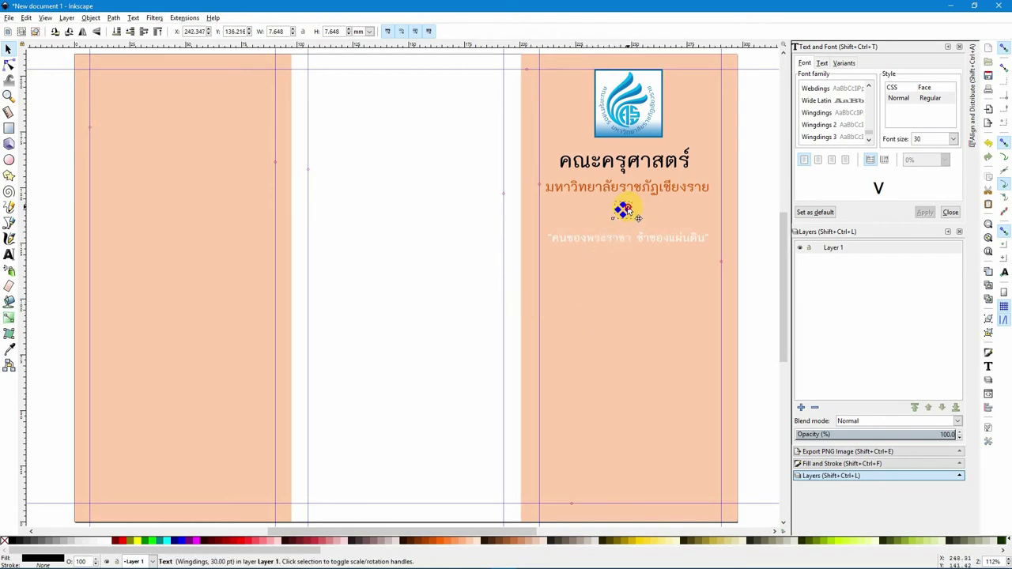
- Convert the diamond ornament to a path and fill it white, nudged to the centre beneath the university name
left_click(113, 18)
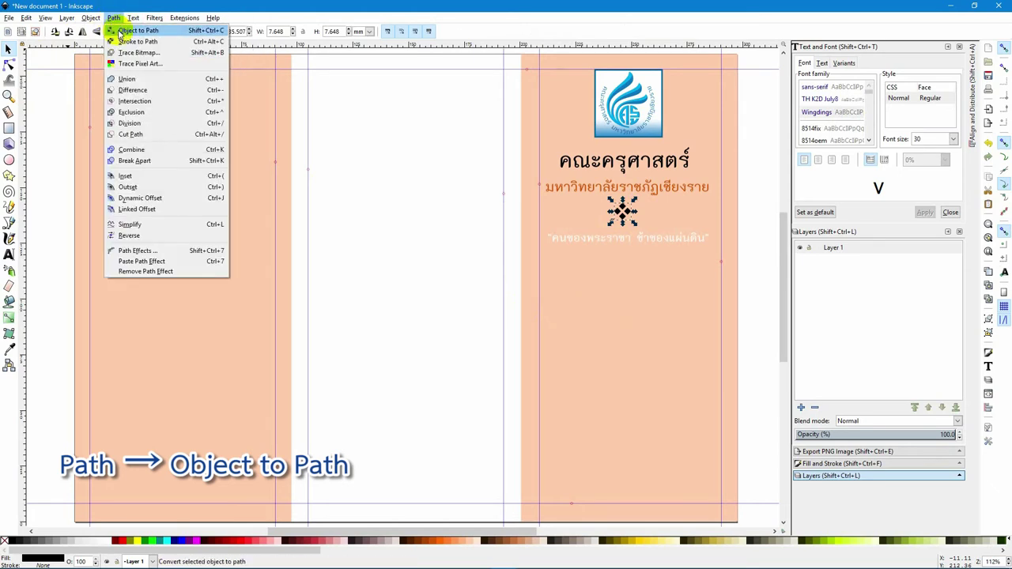
left_click(127, 30)
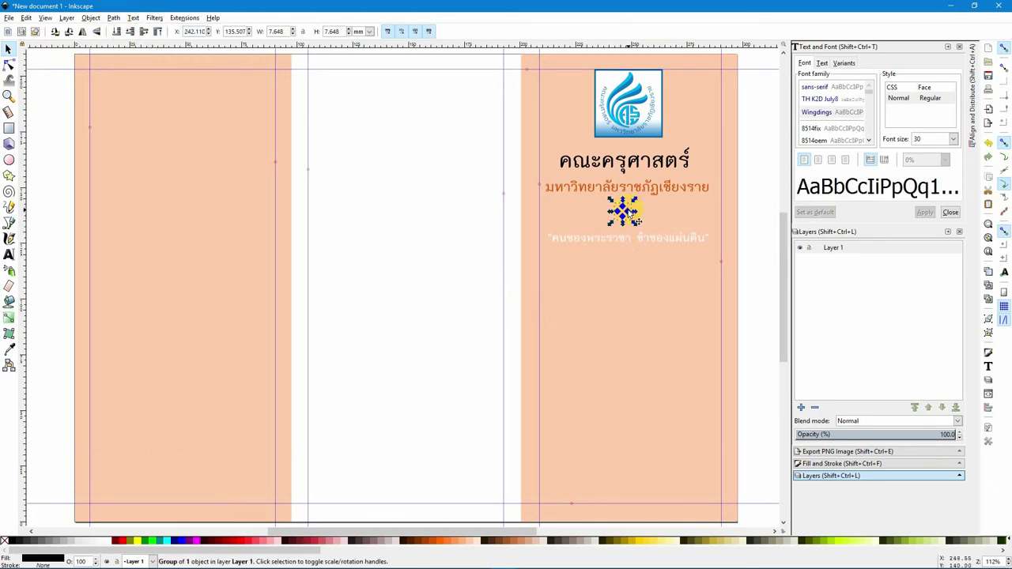
left_click_drag(629, 214, 633, 213)
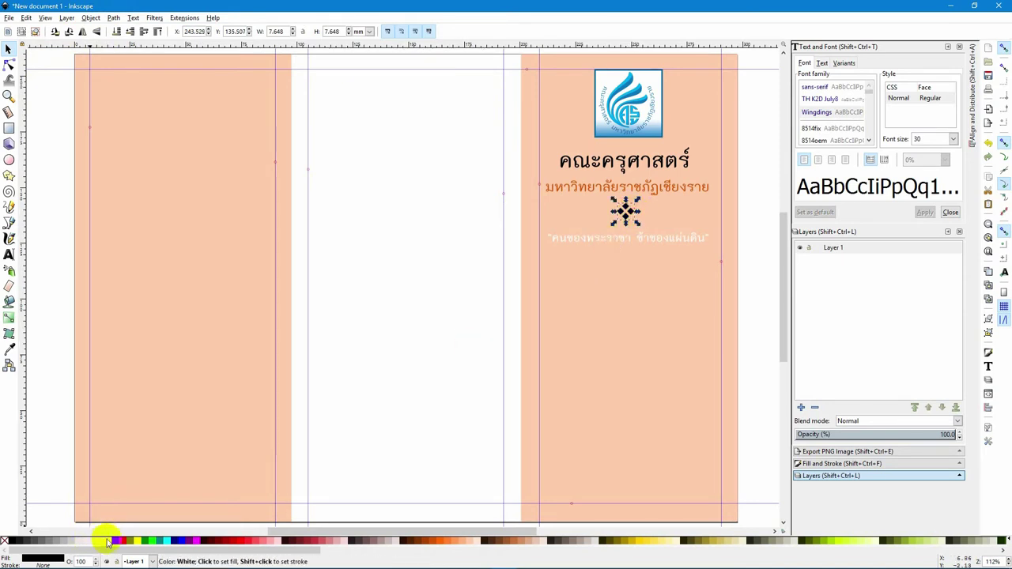
left_click(622, 370)
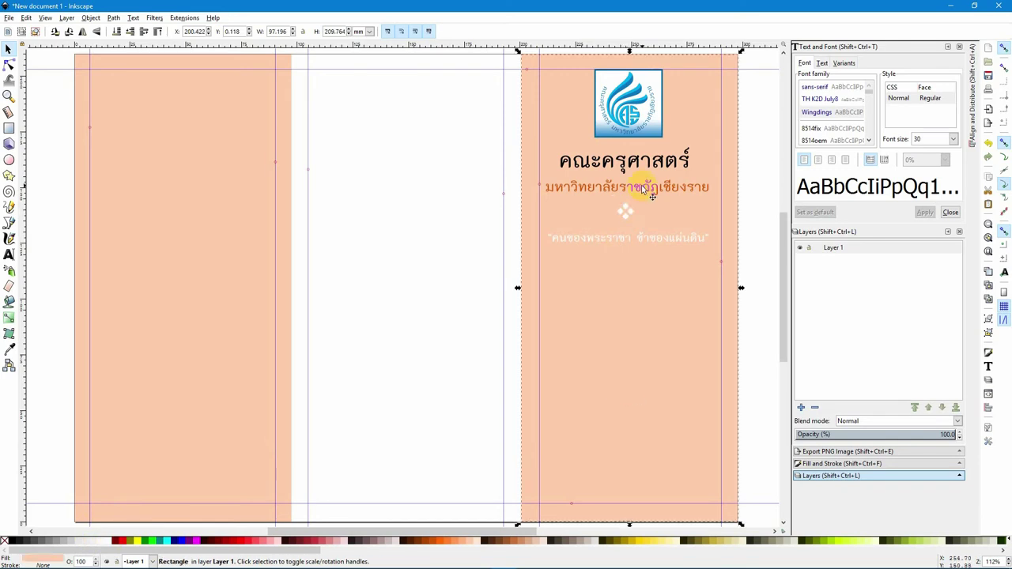
left_click(654, 274)
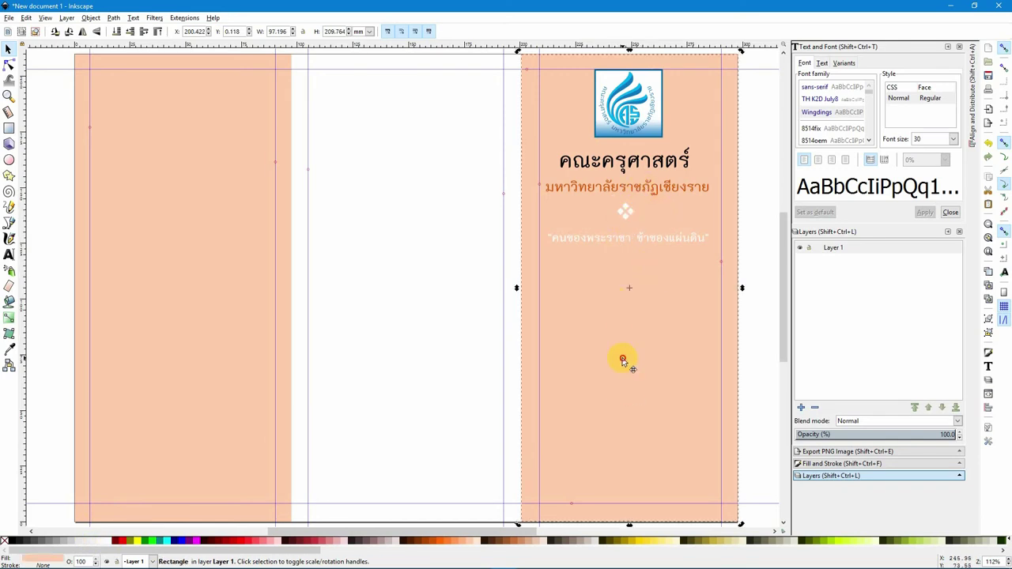
left_click(391, 324)
- Add a row of dots about 28 mm long as text below the slogan, in the TH K2D July8 font at 30 pt
left_click(8, 254)
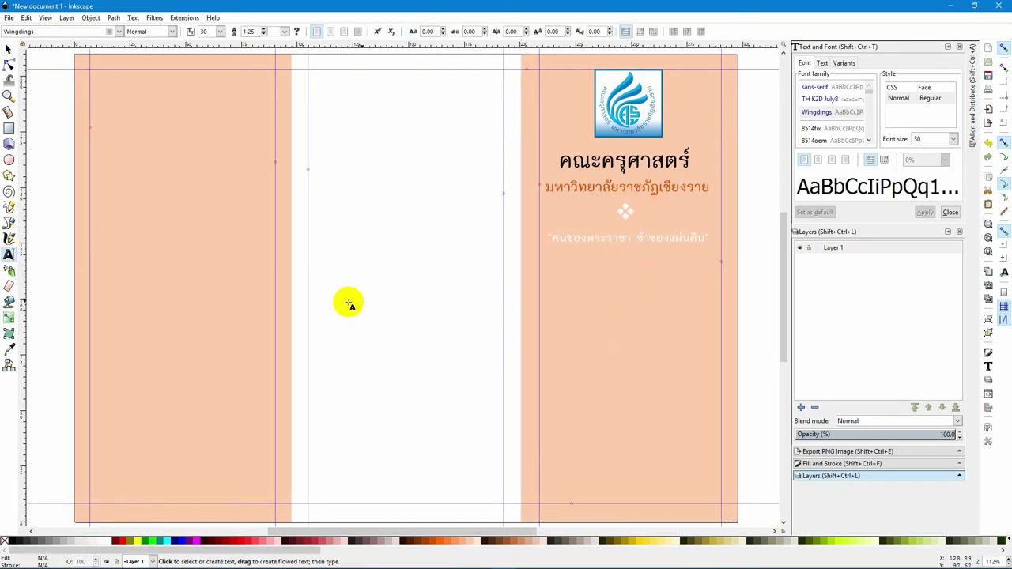
left_click(573, 315)
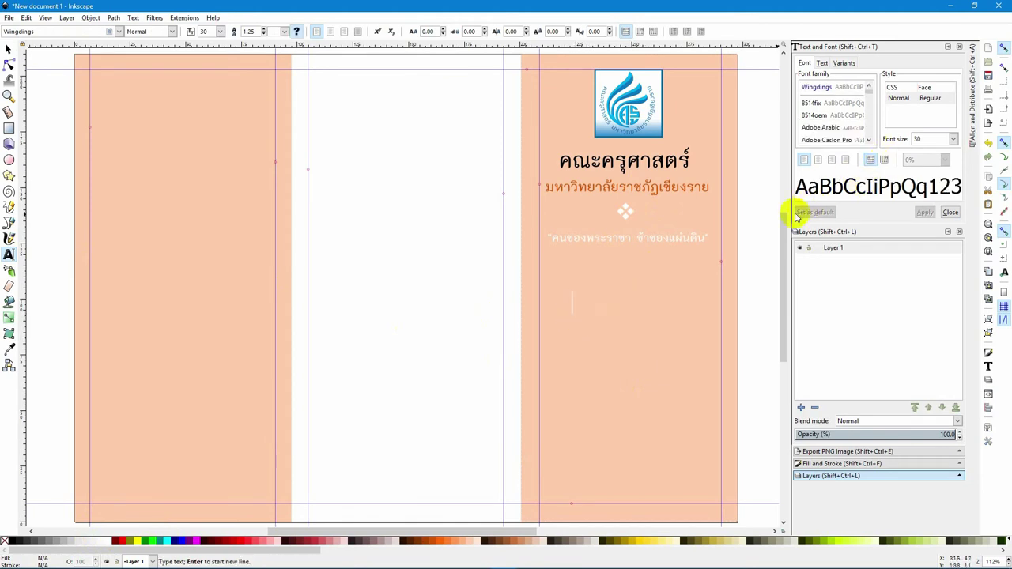
type("C")
key("BackSpace")
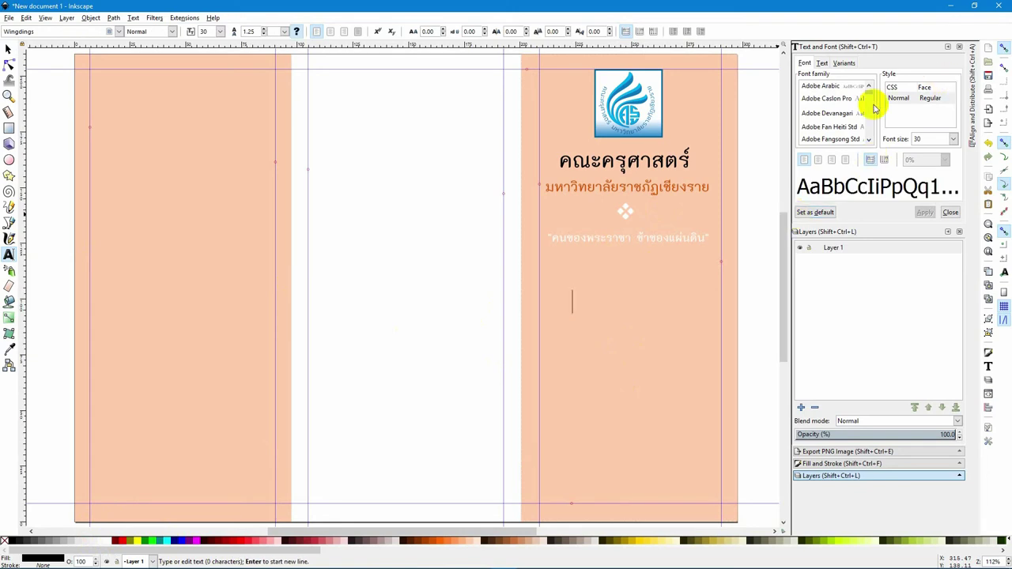
left_click_drag(871, 97, 871, 84)
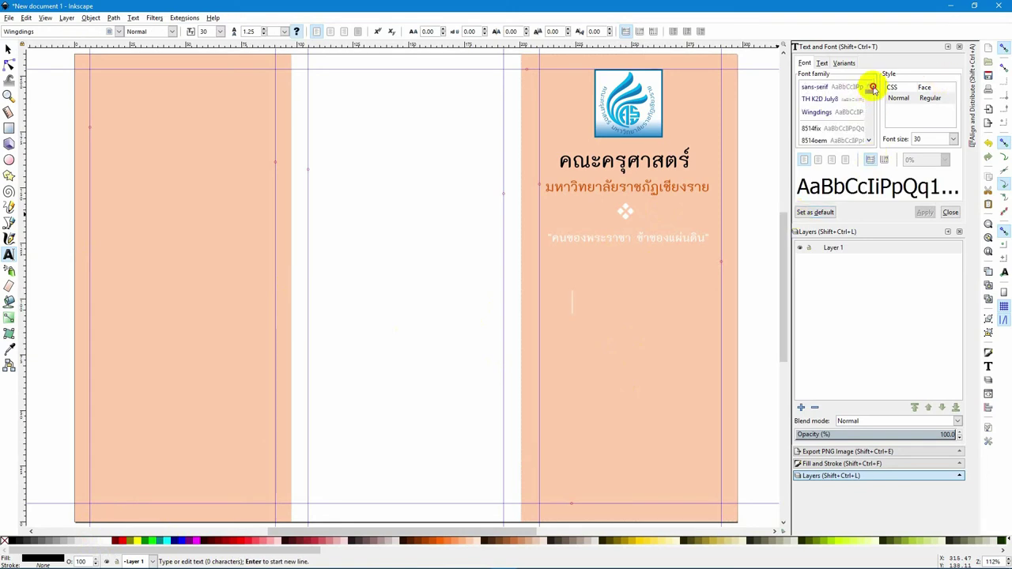
left_click(825, 86)
left_click(830, 99)
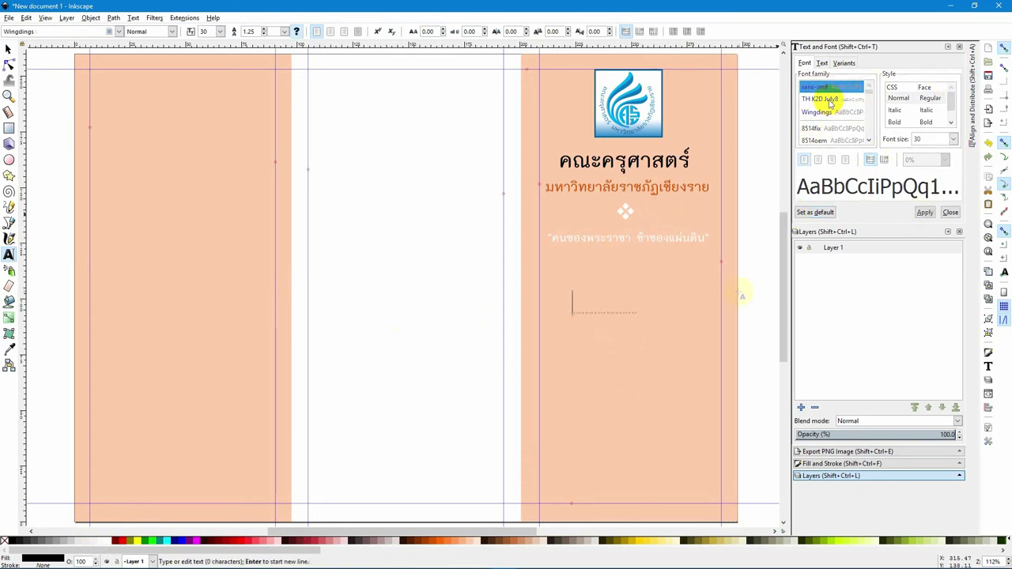
- Convert the dotted row to a path and fill it white
left_click(8, 50)
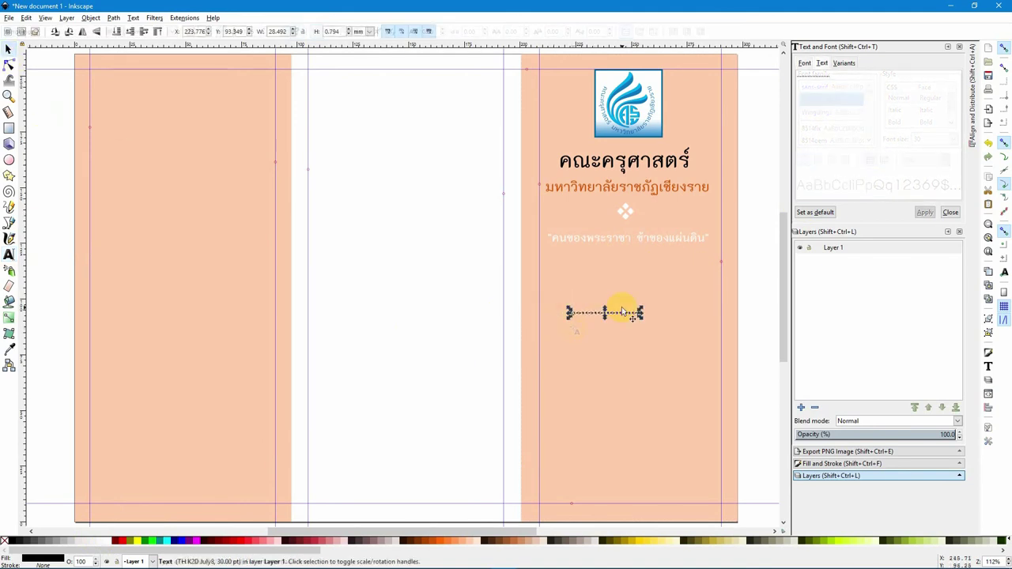
left_click(113, 18)
left_click(121, 30)
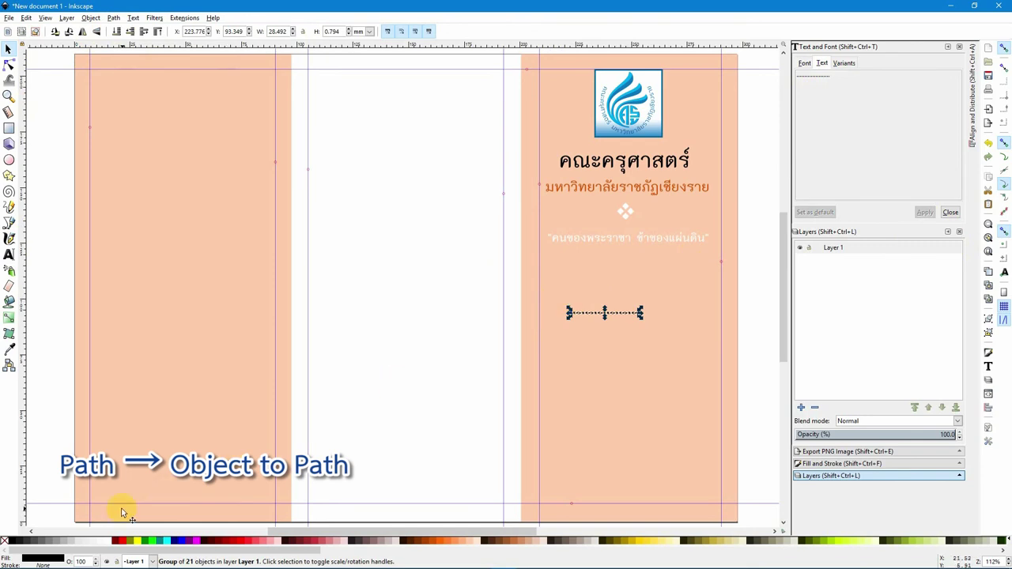
left_click(637, 319)
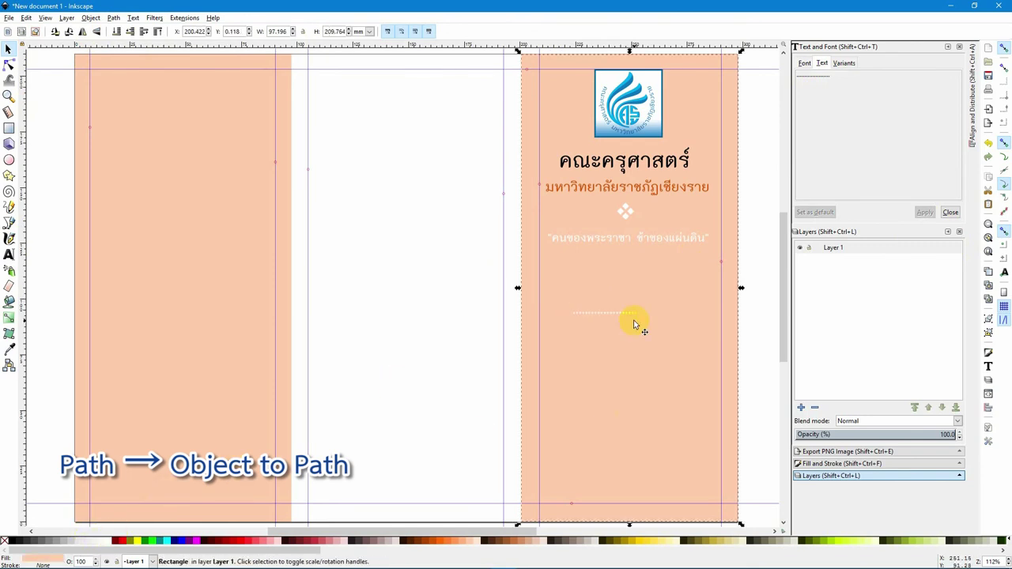
- Place the dotted row left of the white diamond, put a copy on its right side and nudge that copy outward
left_click(617, 314)
left_click_drag(617, 315, 603, 216)
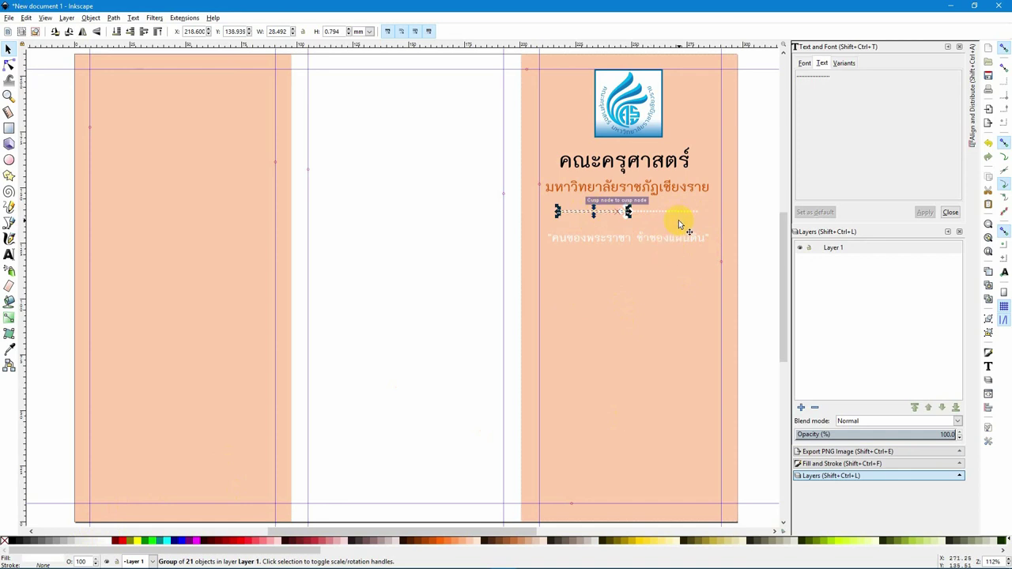
key("shift+Right")
key("shift+Right")
key("shift+Right")
key("shift+Right")
key("shift+Right")
key("shift+Right")
key("shift+Right")
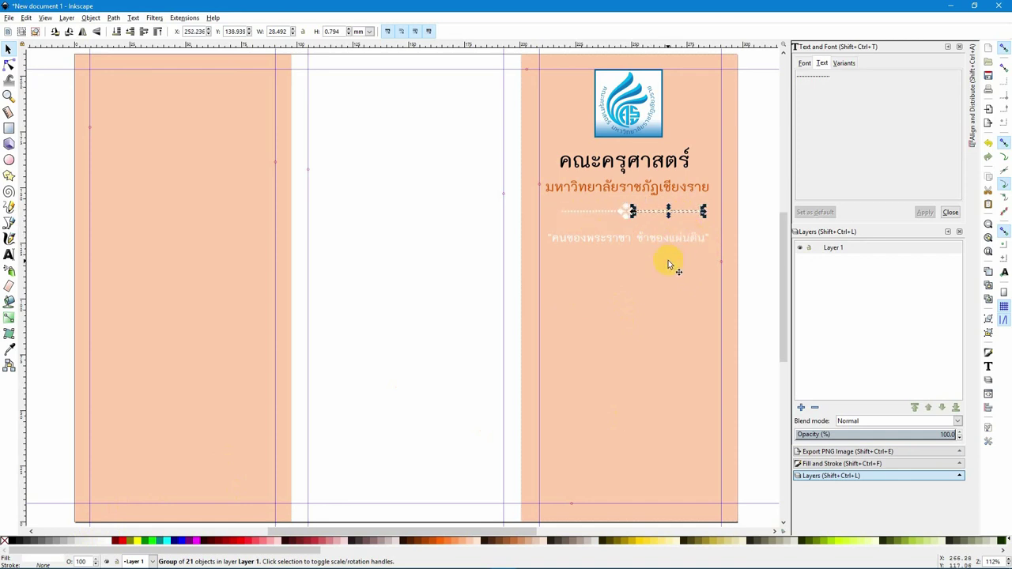
- Nudge the left dotted row slightly outward from the white diamond
key("shift+Left")
key("shift+Left")
key("shift+Left")
key("shift+Left")
key("shift+Left")
key("shift+Left")
key("shift+Left")
key("shift+Left")
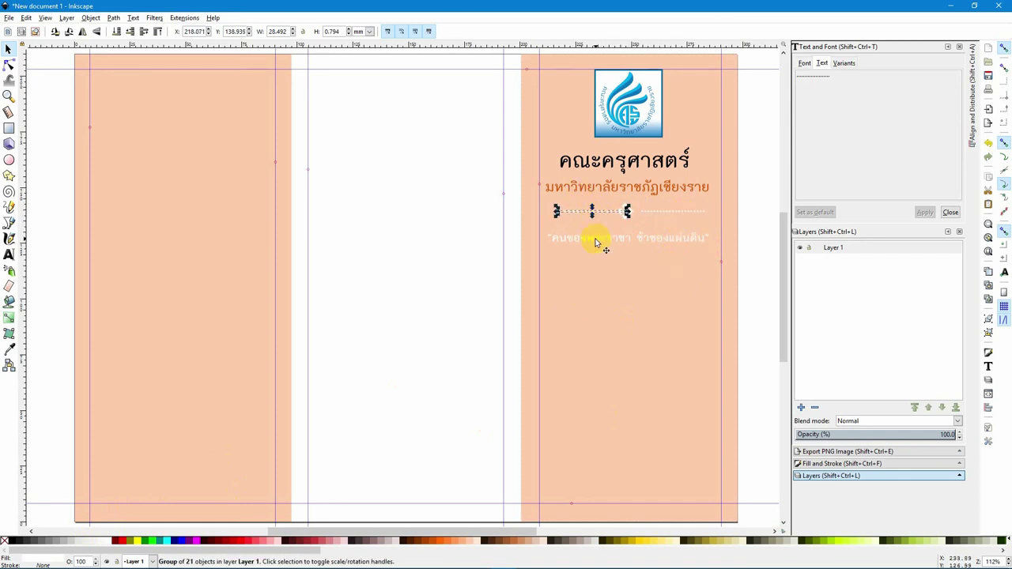